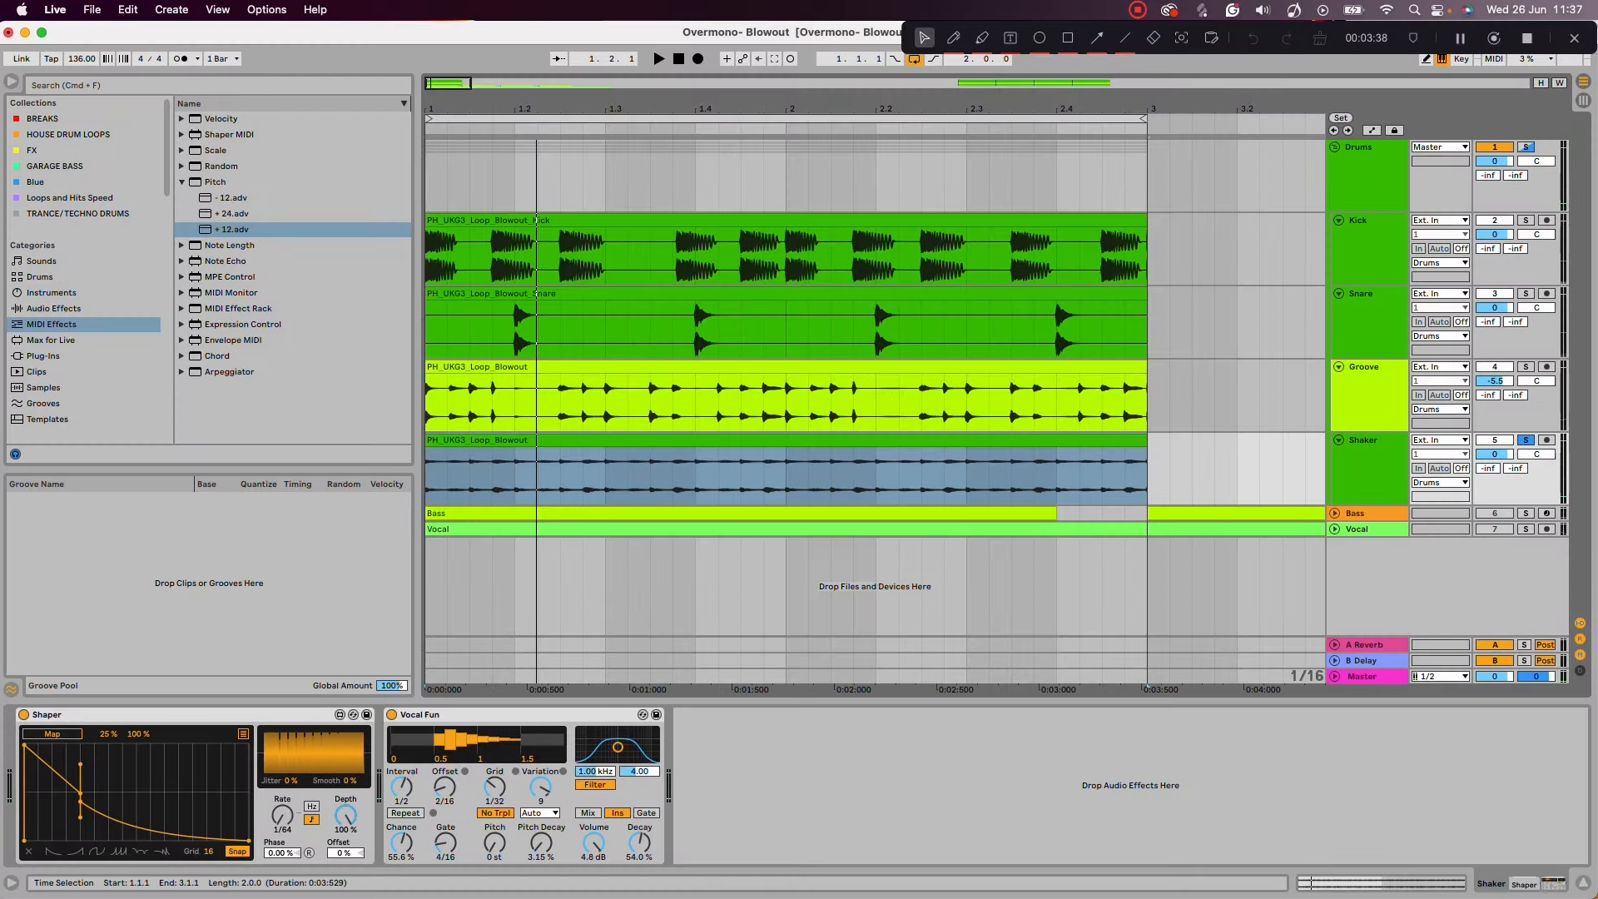
- Add the Slap Back preset of Beat Repeat to the Shaker track's device chain and bypass Vocal Fun
key(space)
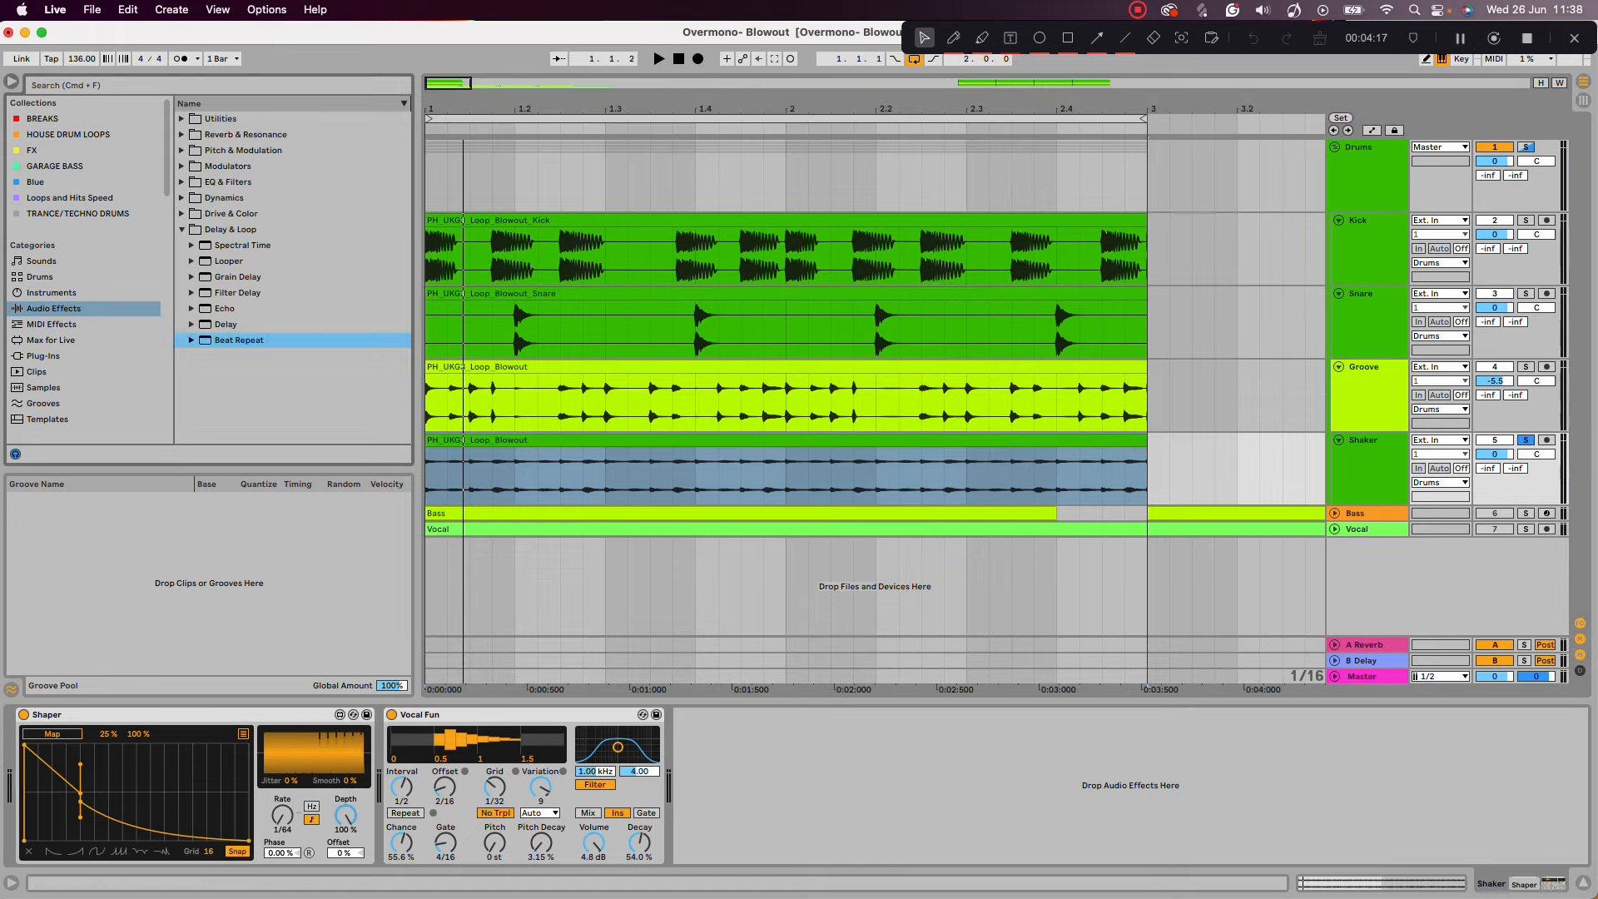
double_click(225, 339)
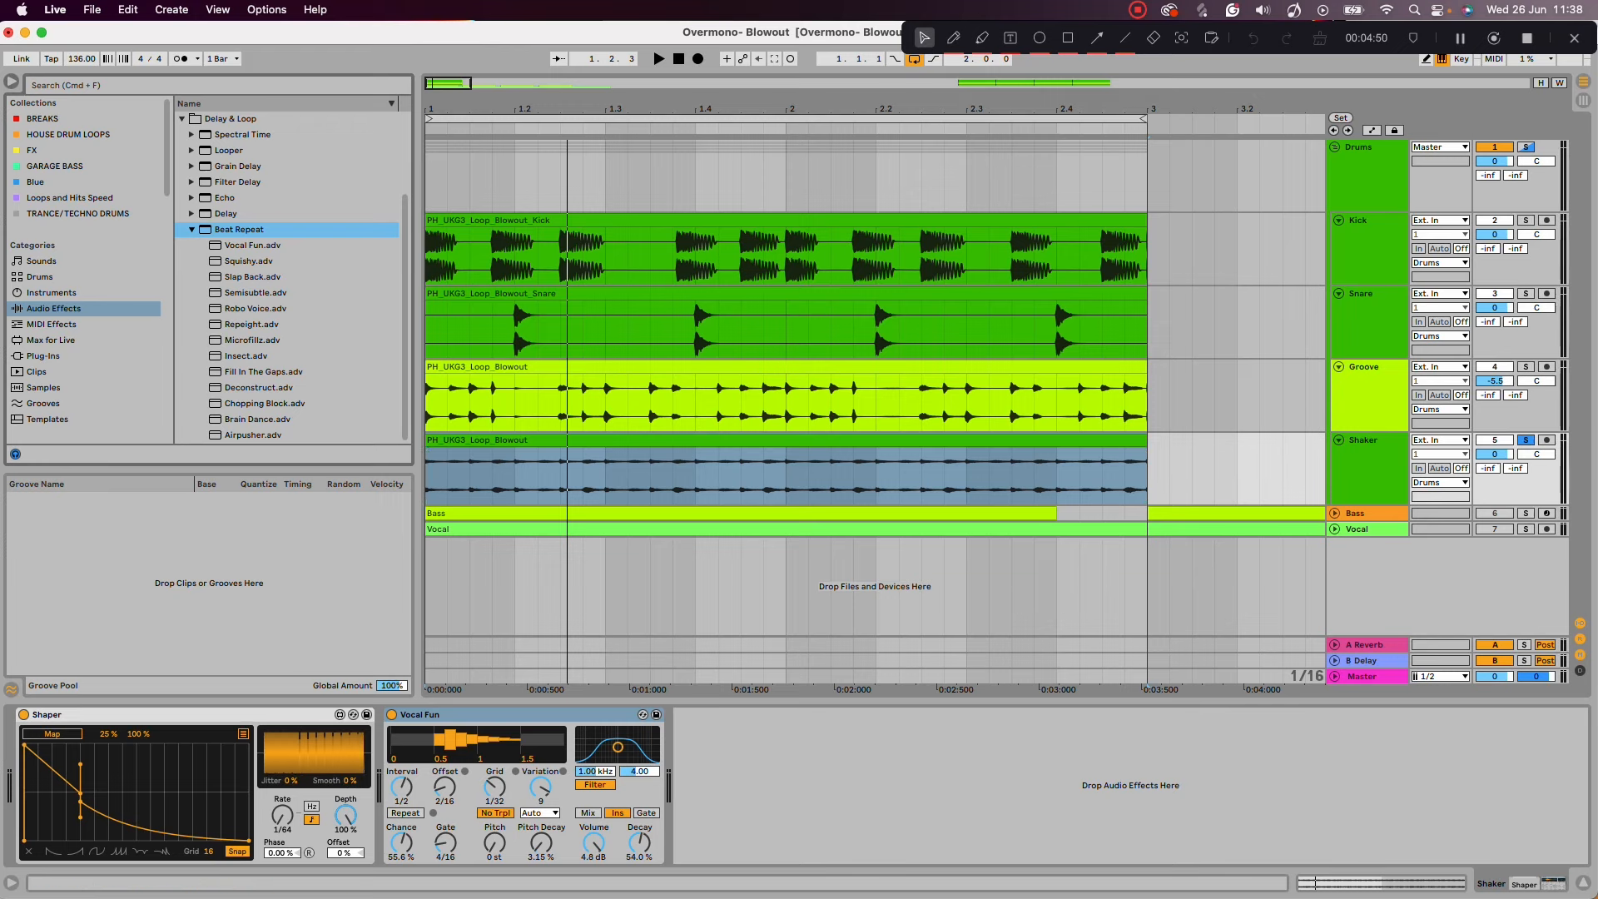
double_click(252, 278)
click(392, 715)
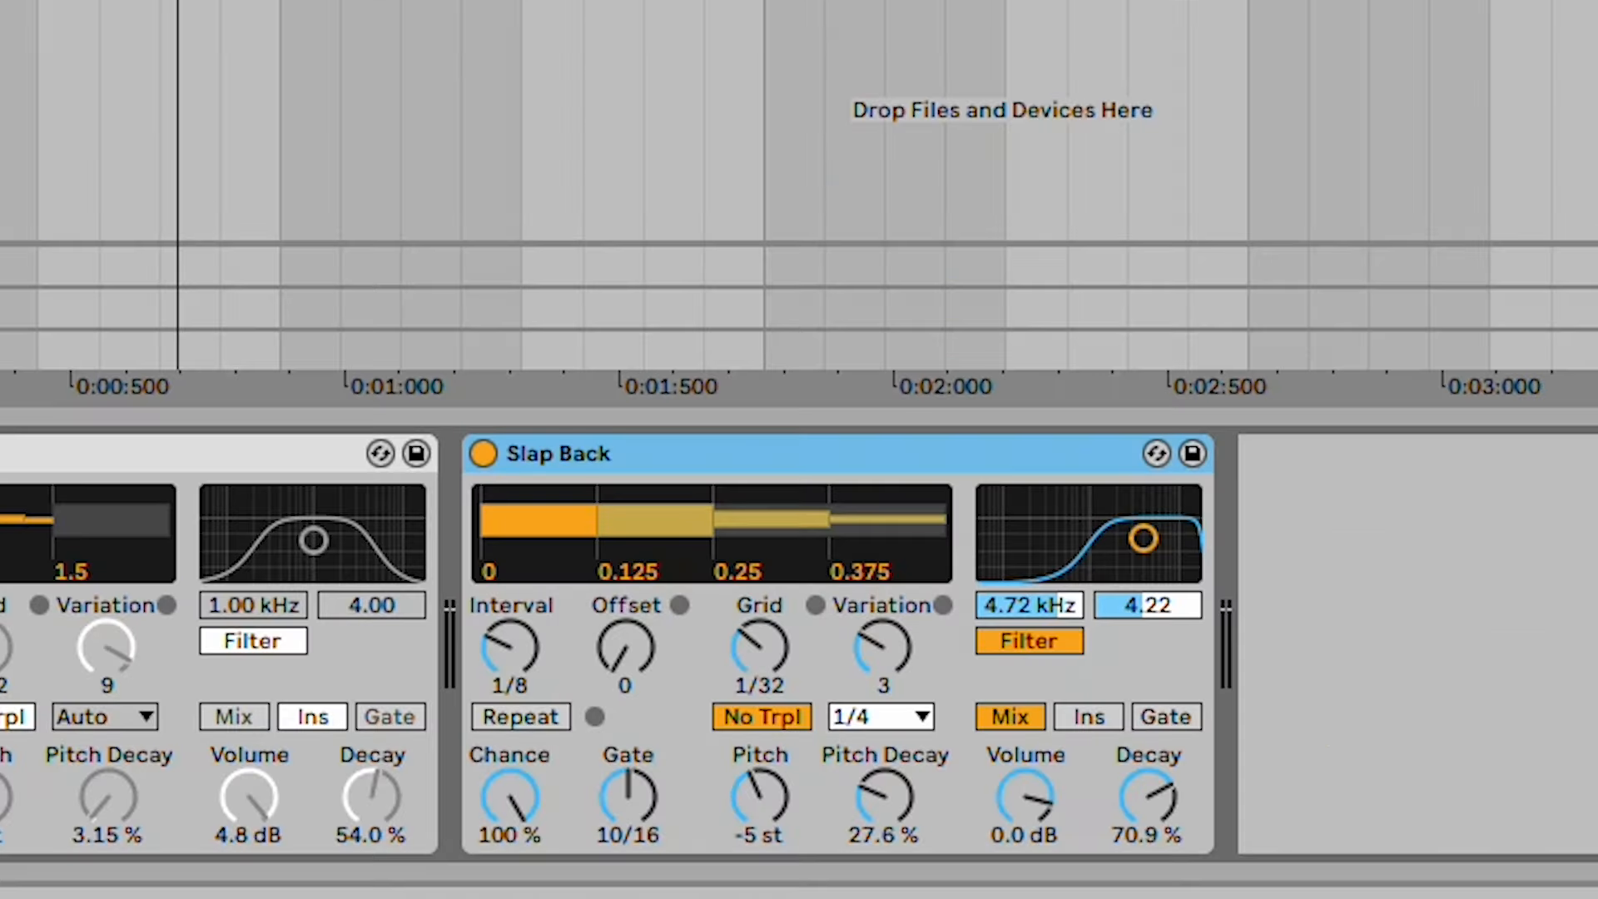
- Play the loop and set Slap Back's Interval to 1/4, Offset to 6/16, Grid to 1/96, Chance to 60.3 % and Decay to 57.1 %
key(space)
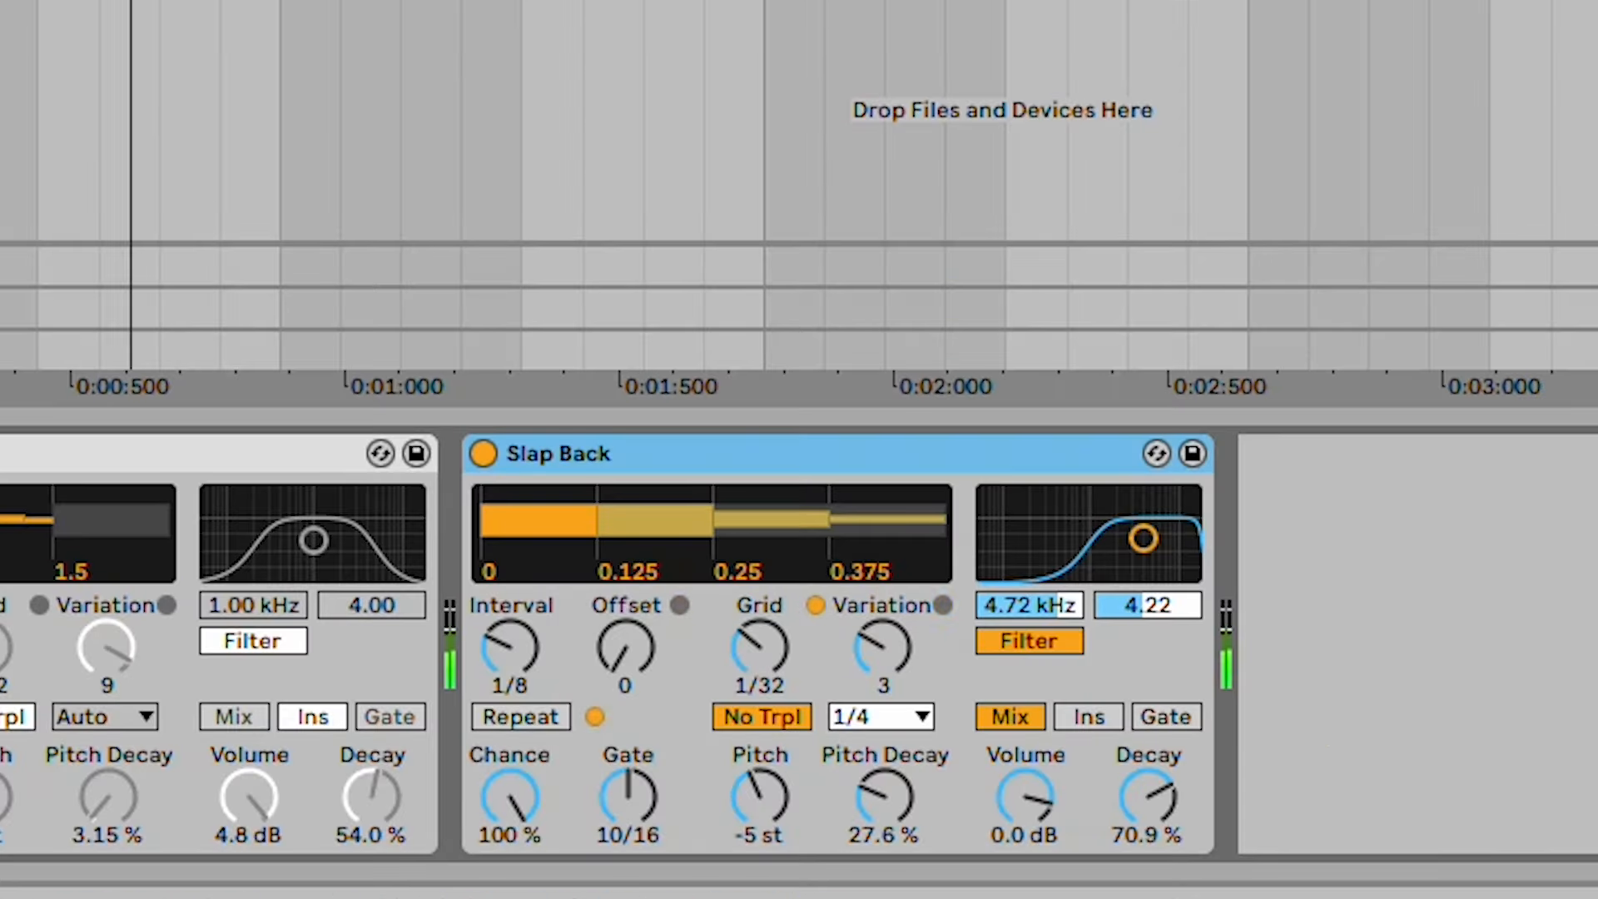
drag(1148, 797, 1148, 824)
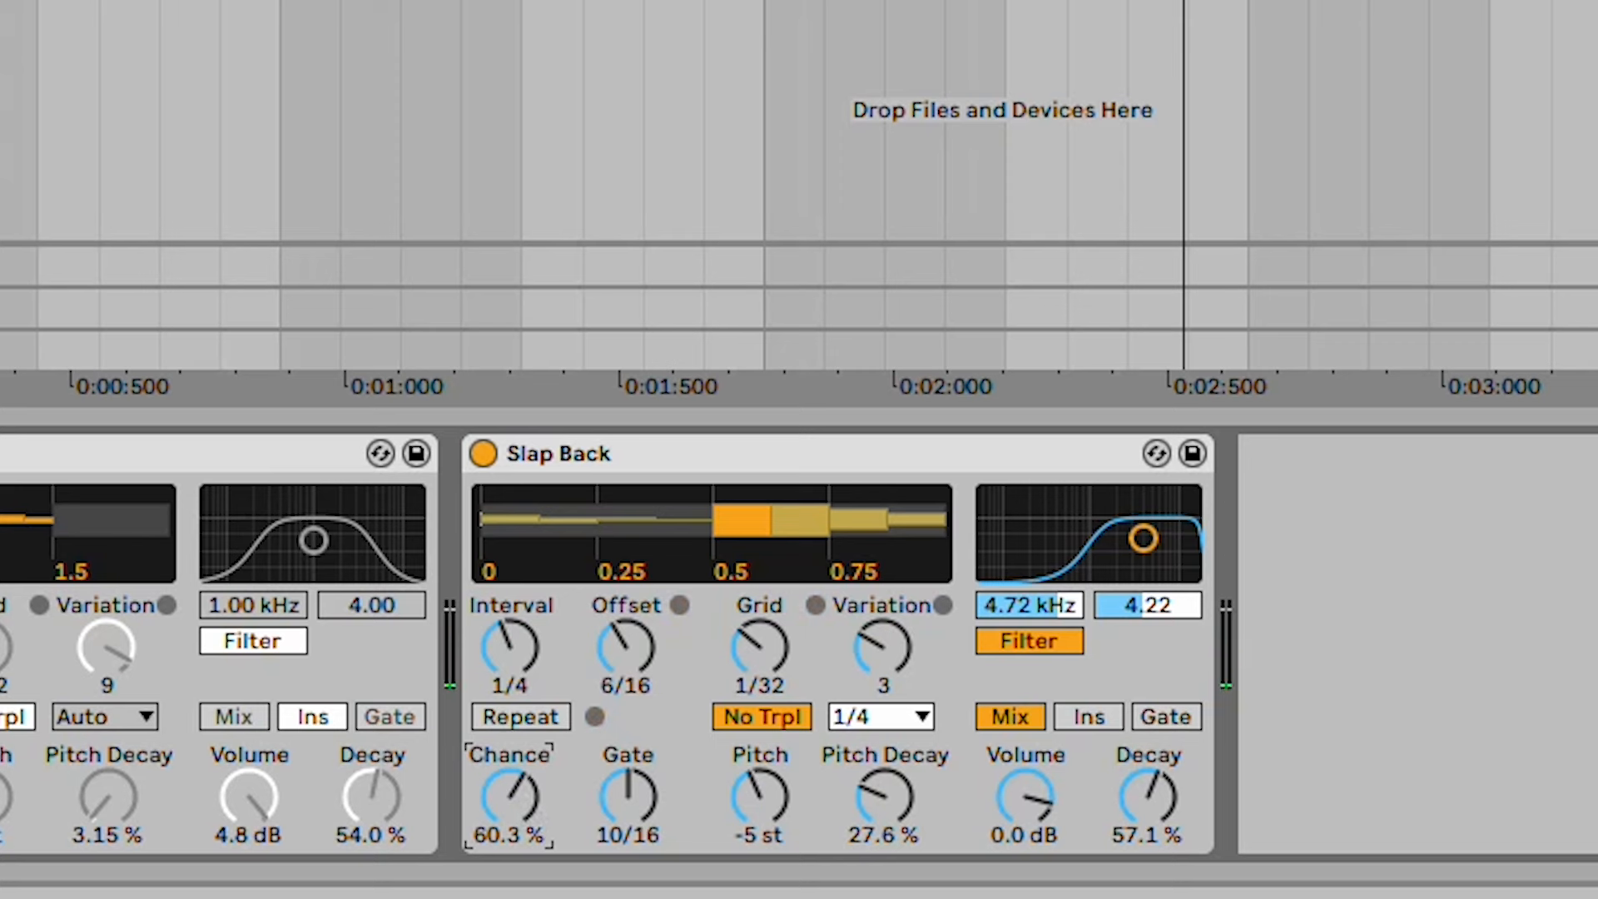
drag(762, 666, 762, 678)
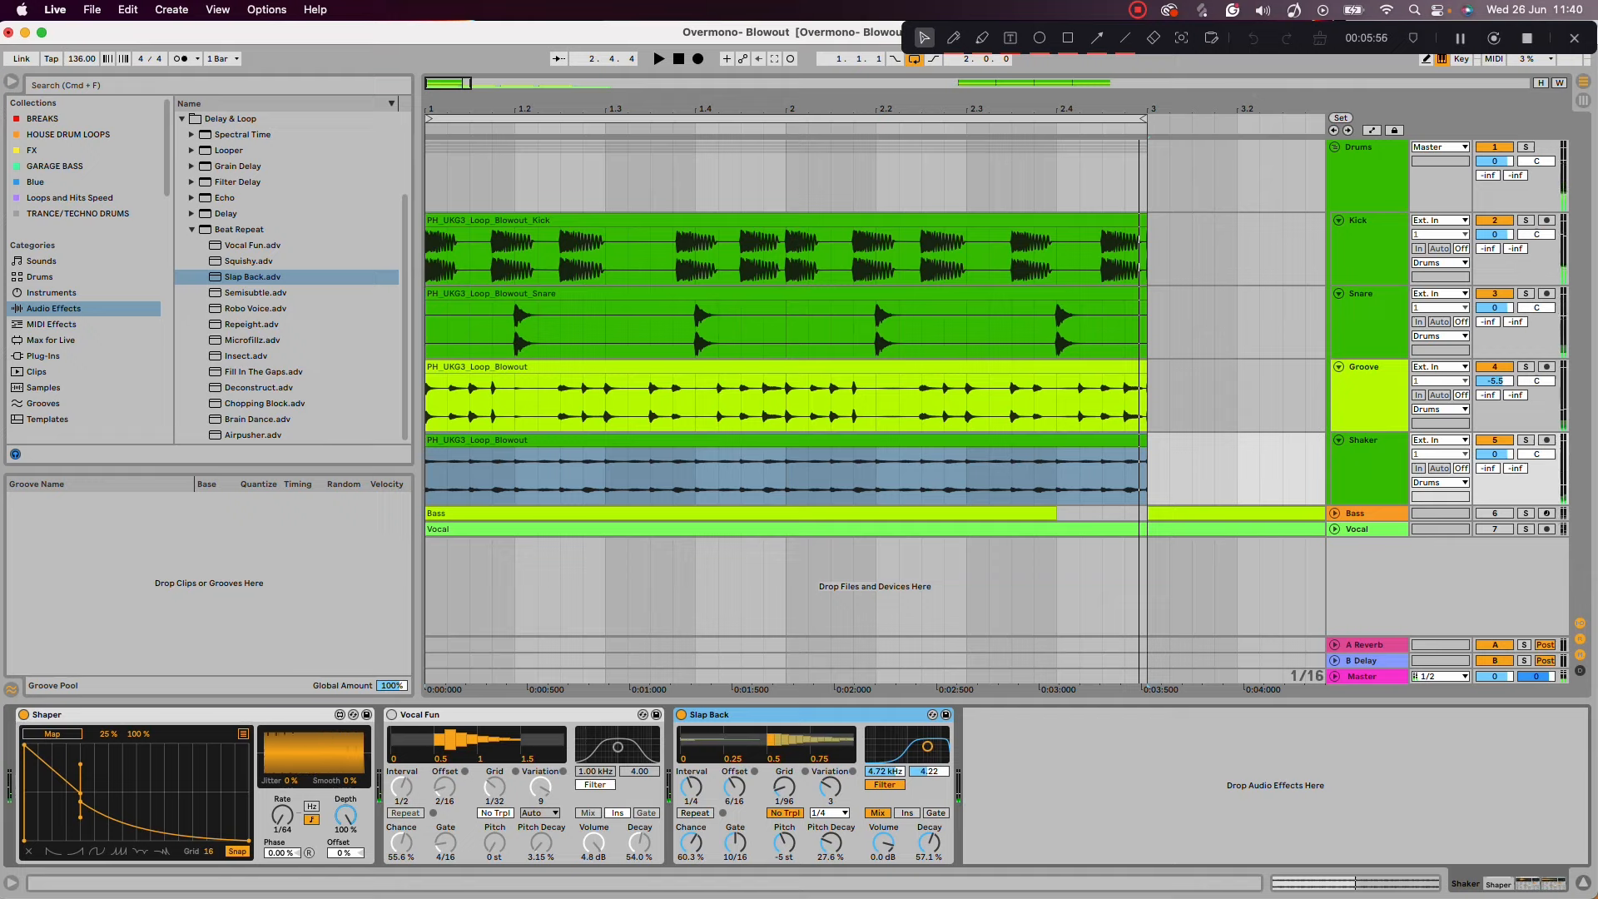
- Add the Deconstruct preset of Beat Repeat after Slap Back on the Shaker track and bypass Slap Back
double_click(258, 388)
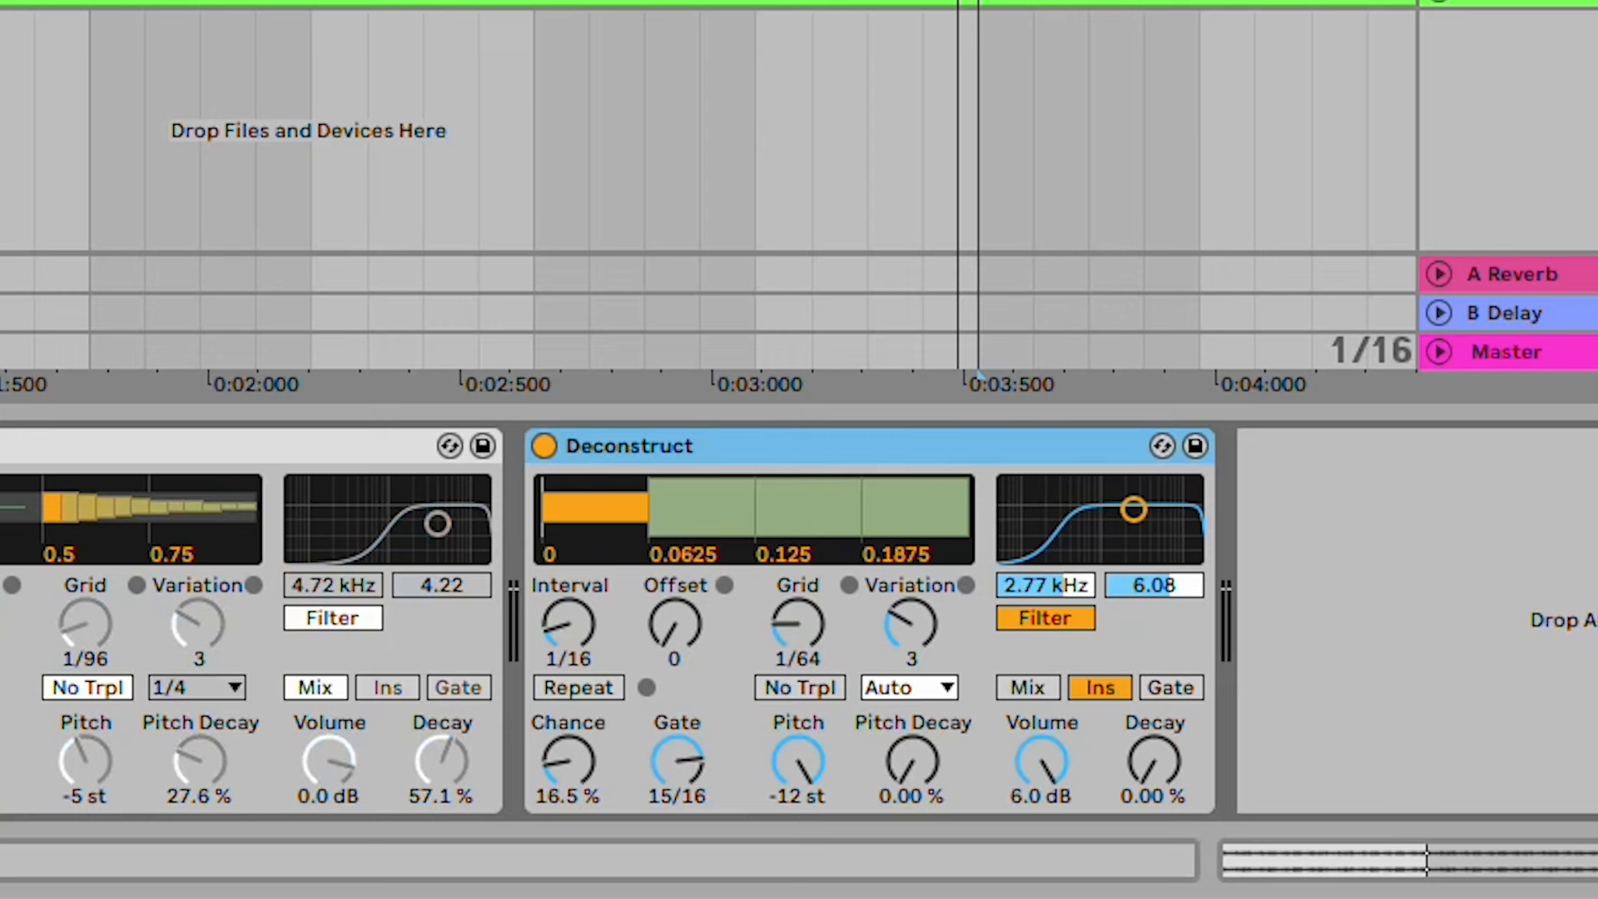
click(675, 623)
key(Delete)
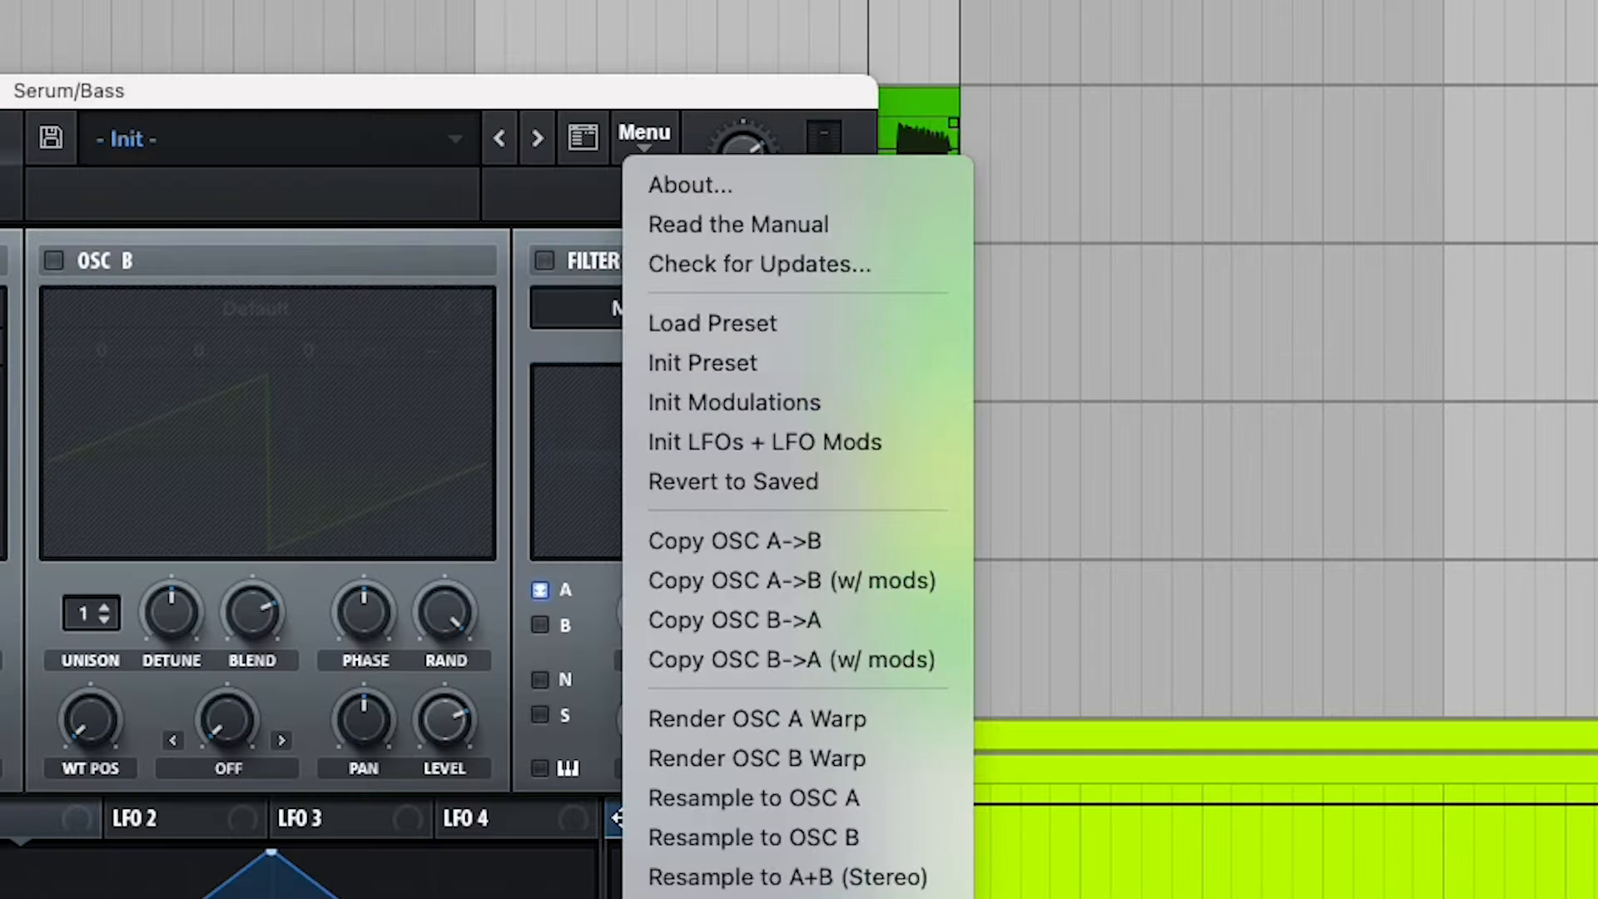
- In Serum on the Bass track, load the Analog_BD_Sin wavetable into OSC A
key(Escape)
click(180, 264)
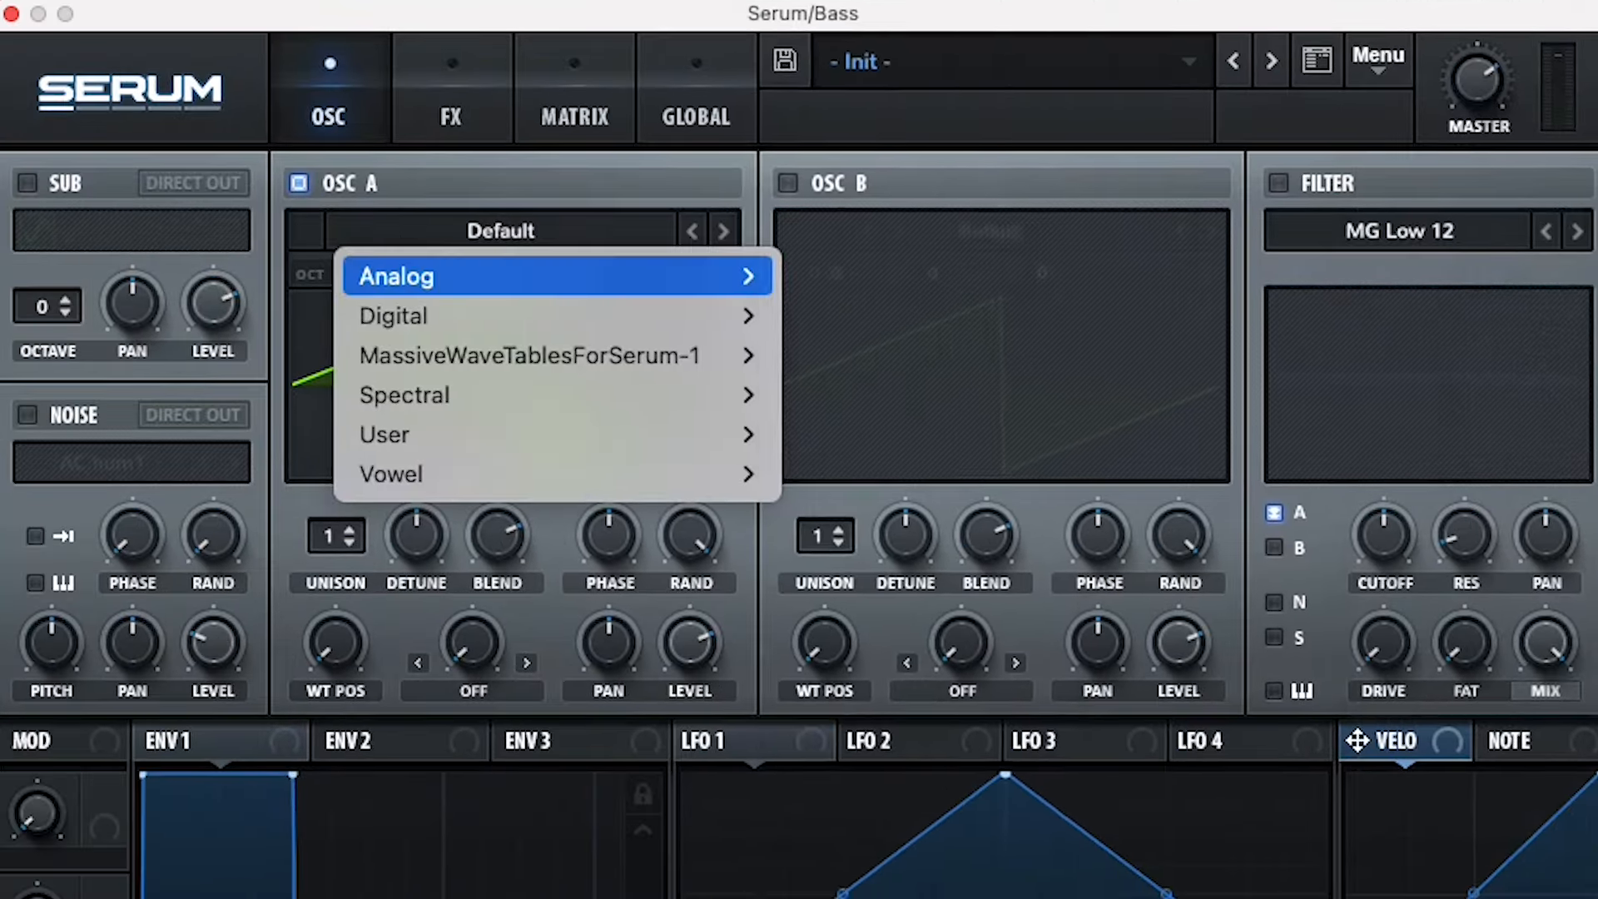
mouse_move(501, 276)
click(870, 53)
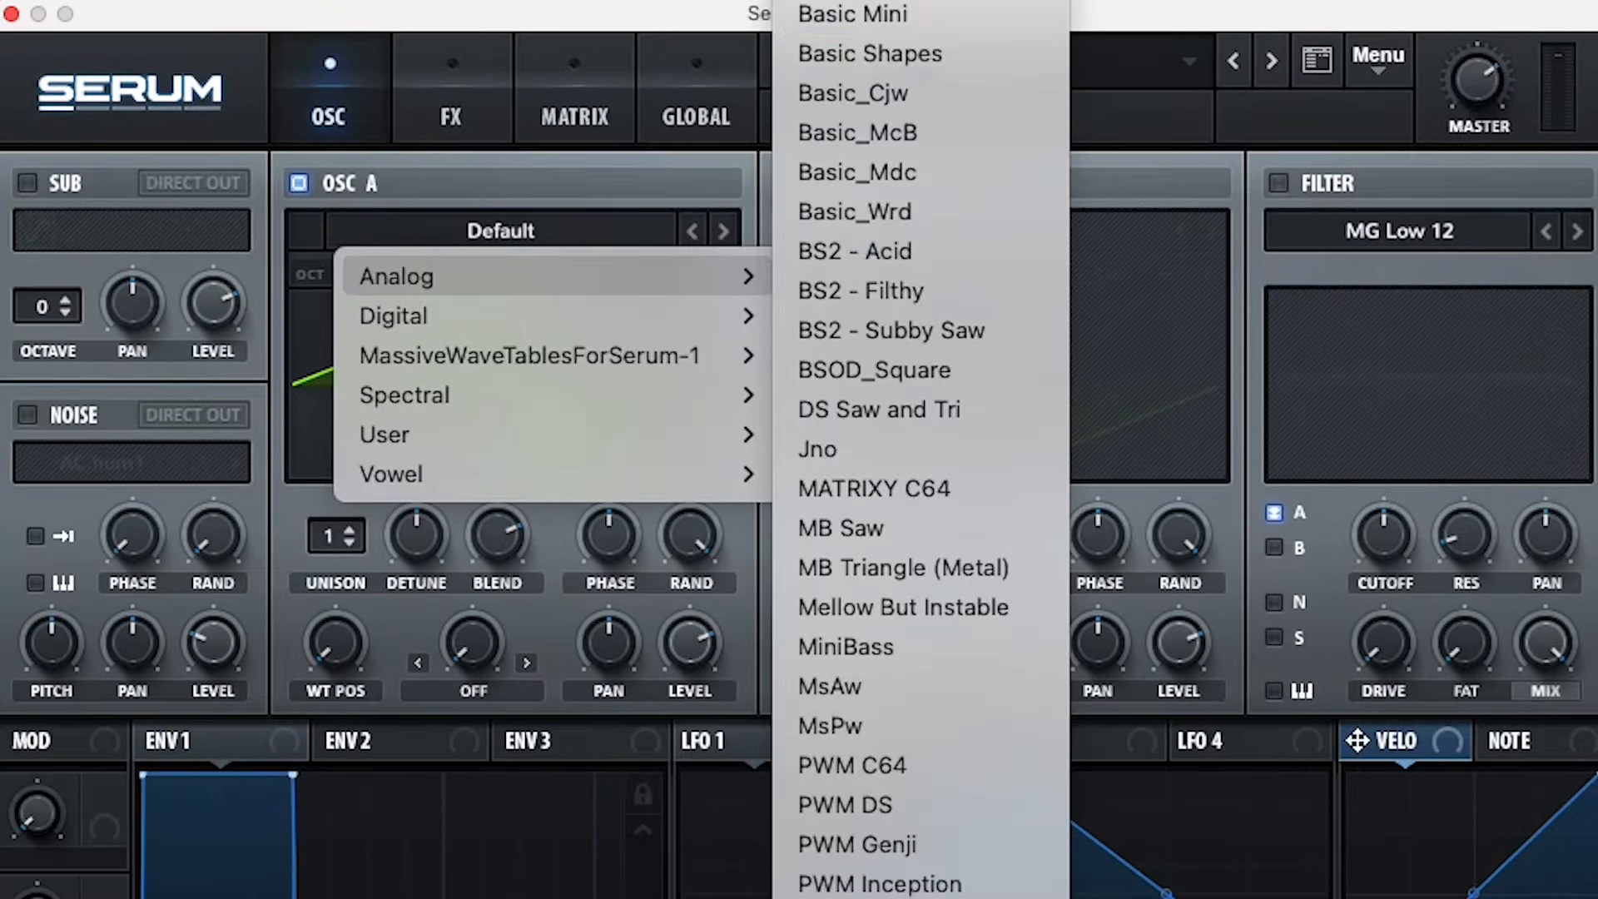
- Enable OSC B with the Analog_BD_Sin wavetable and set the octave of both oscillators to -2
click(787, 183)
click(990, 231)
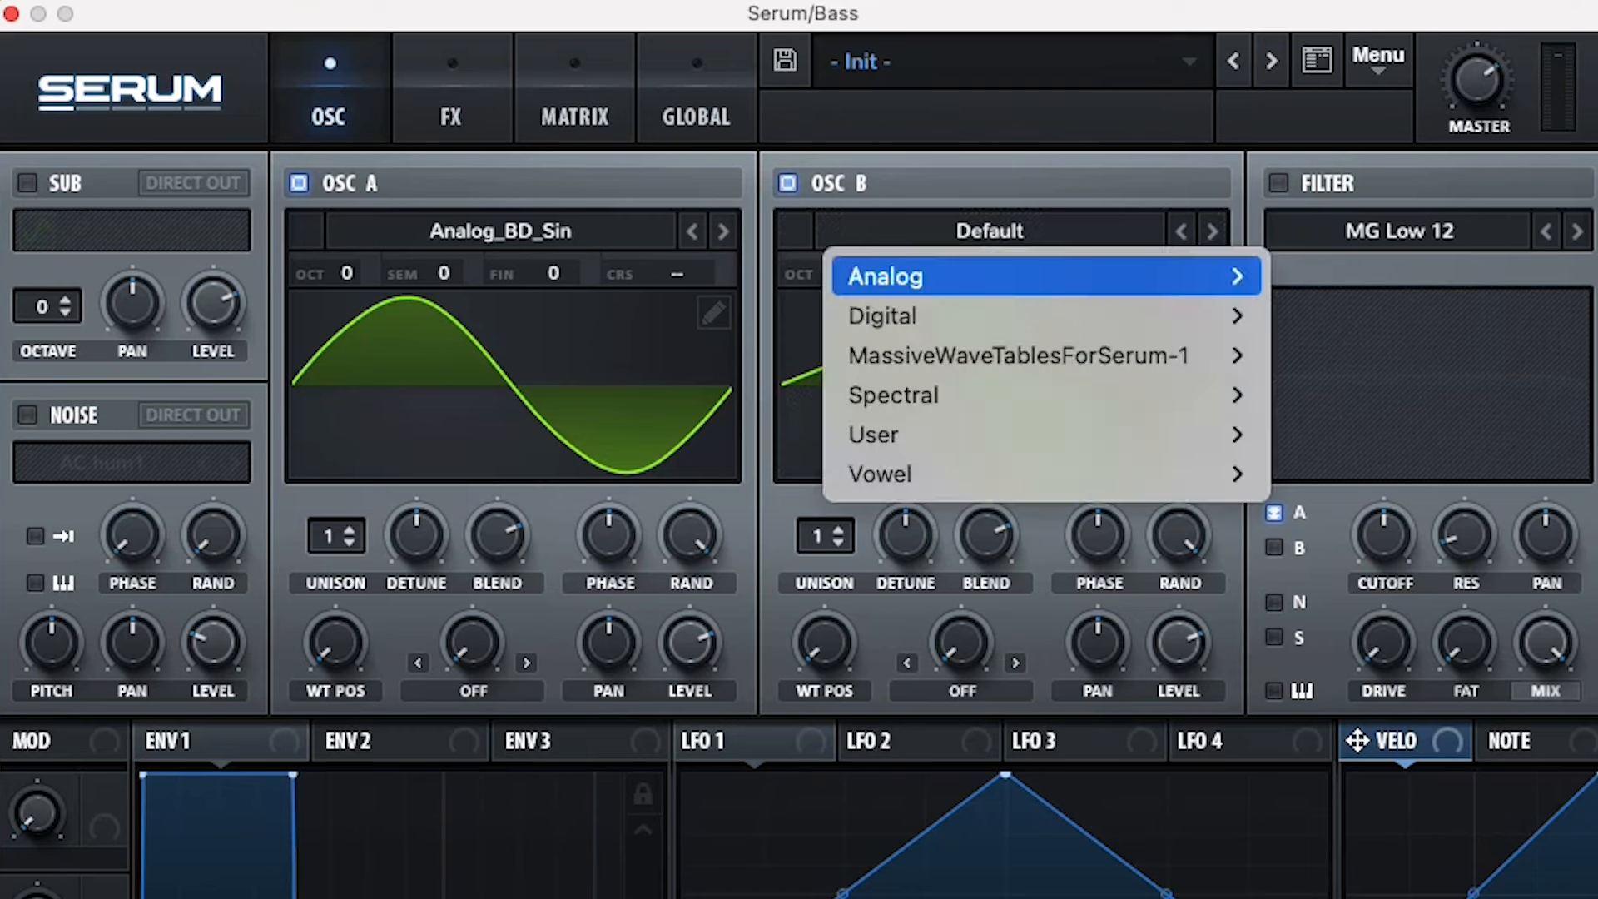
mouse_move(989, 277)
click(1350, 291)
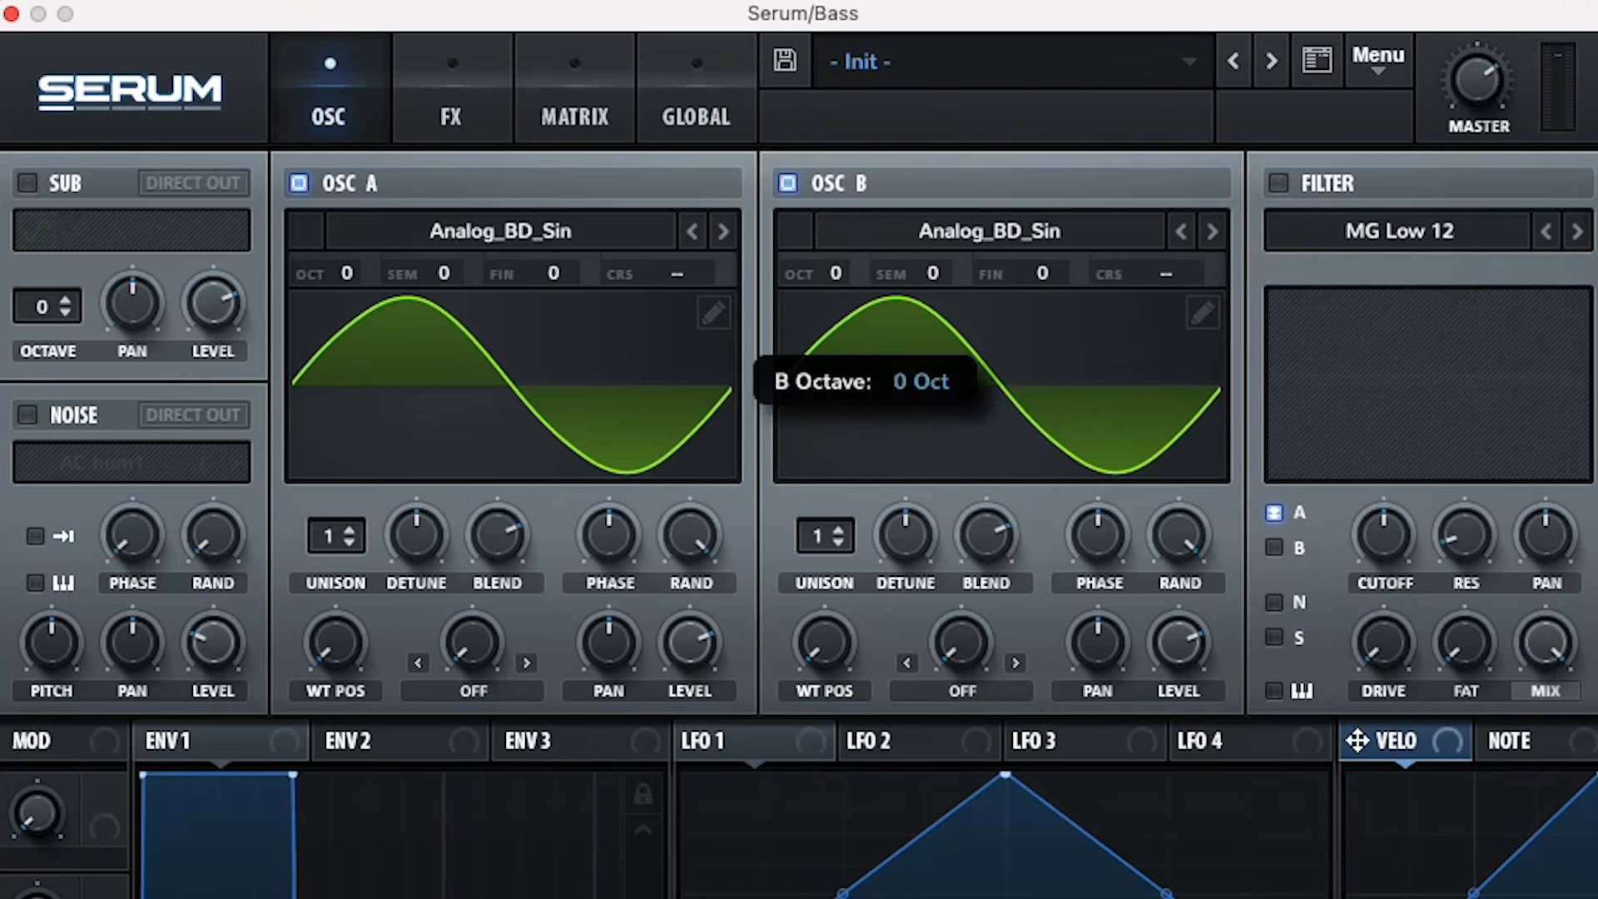
drag(834, 273, 833, 293)
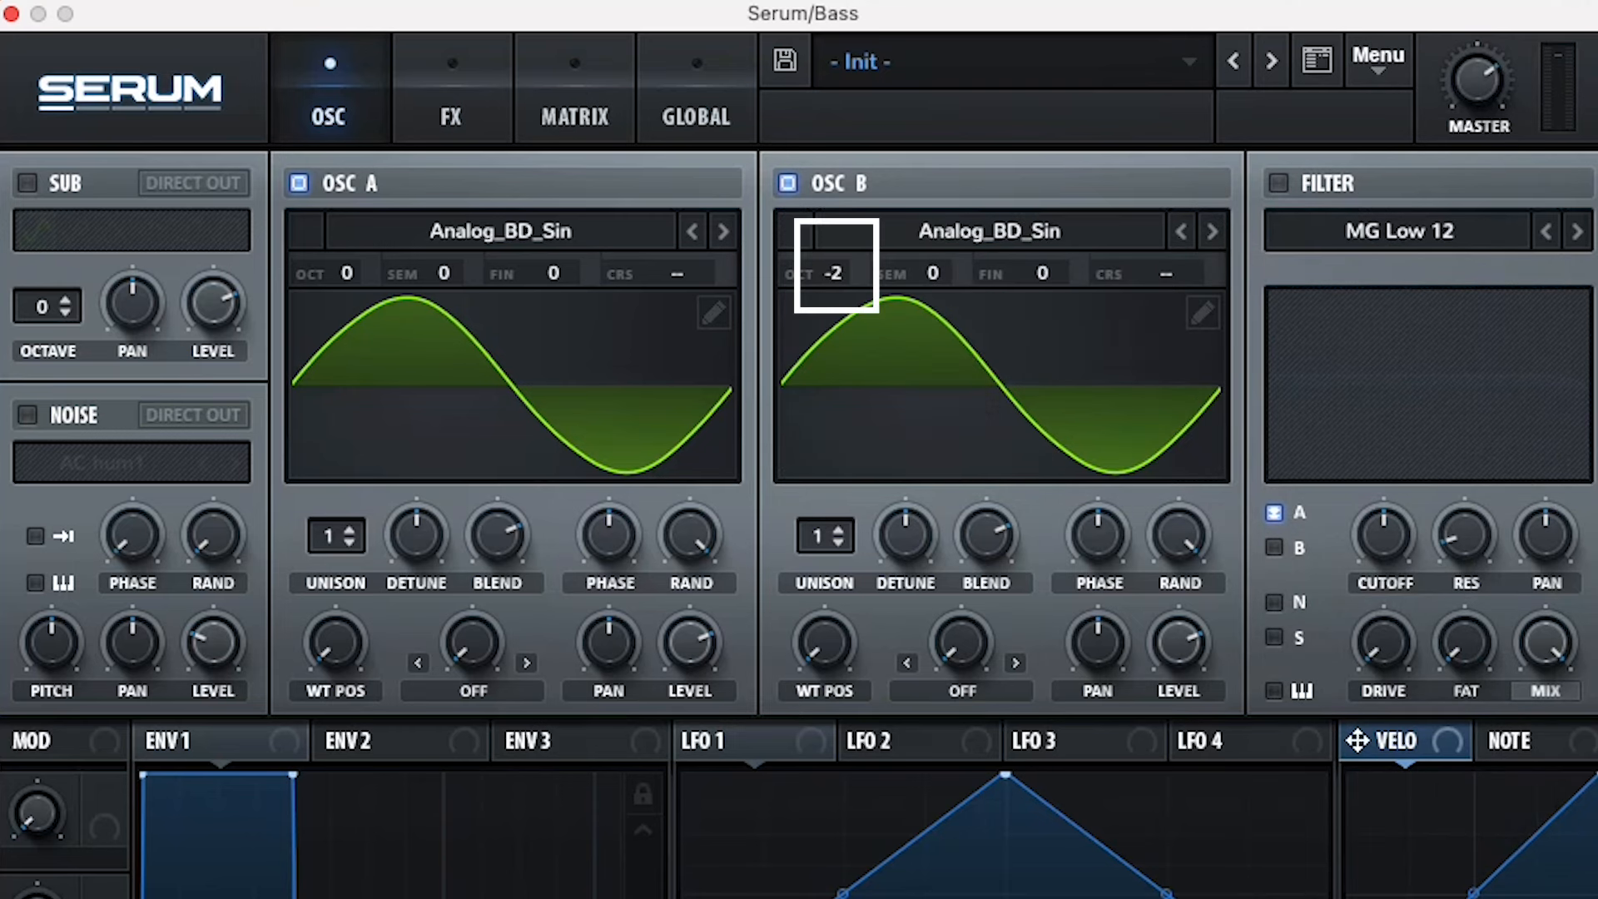
drag(346, 273, 345, 296)
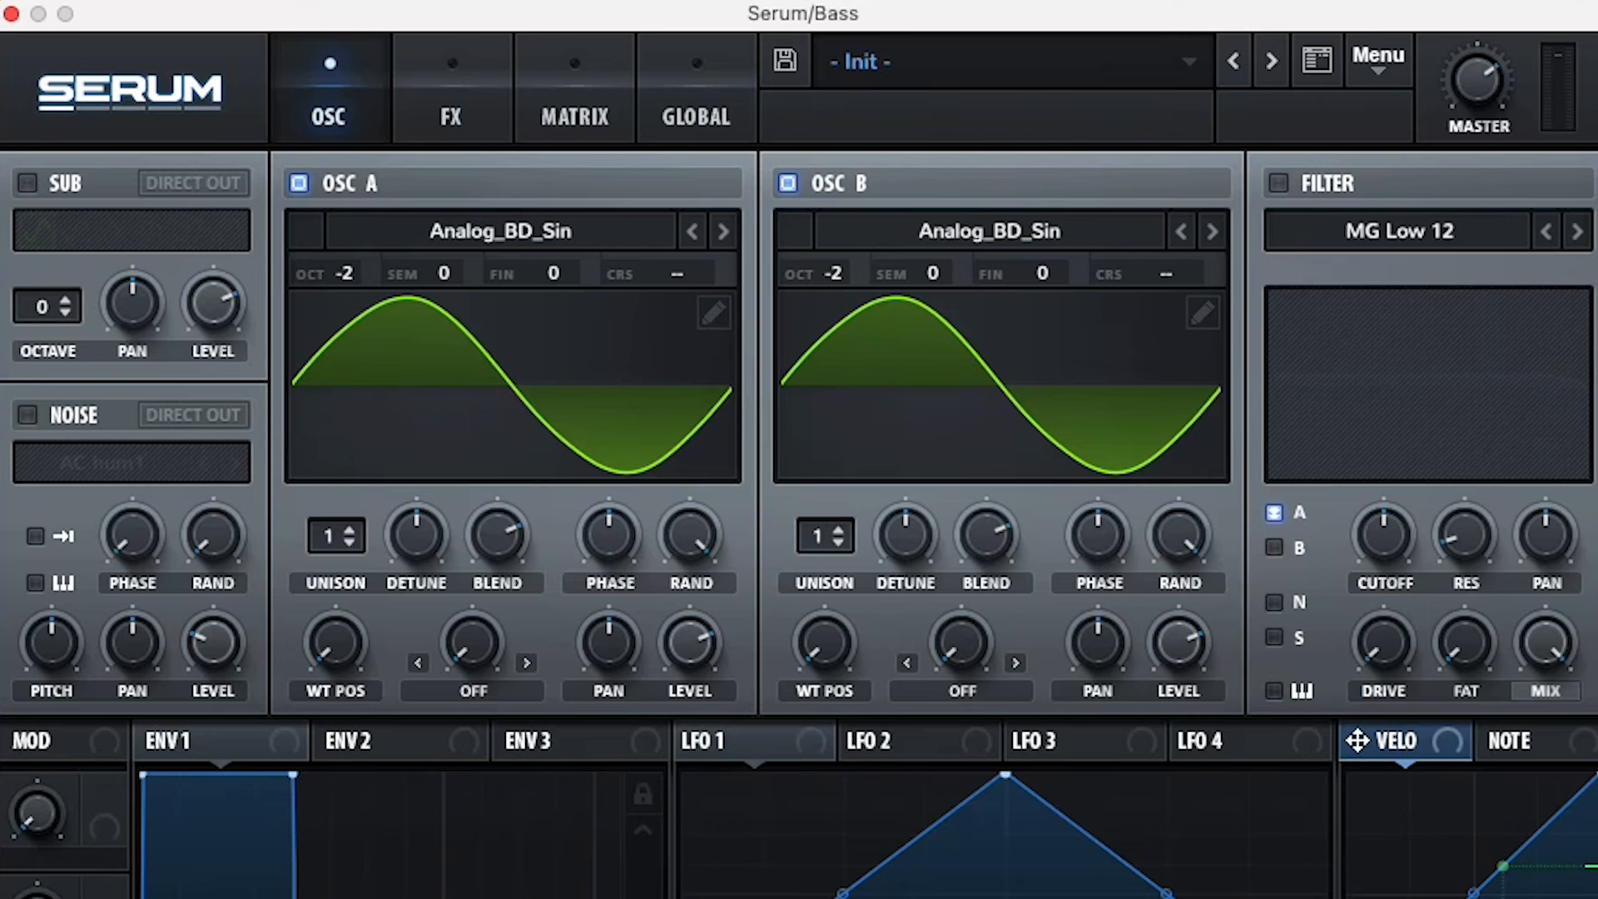
- Enable the Distortion effect in HardClip mode and raise its drive to the maximum
click(452, 116)
click(40, 243)
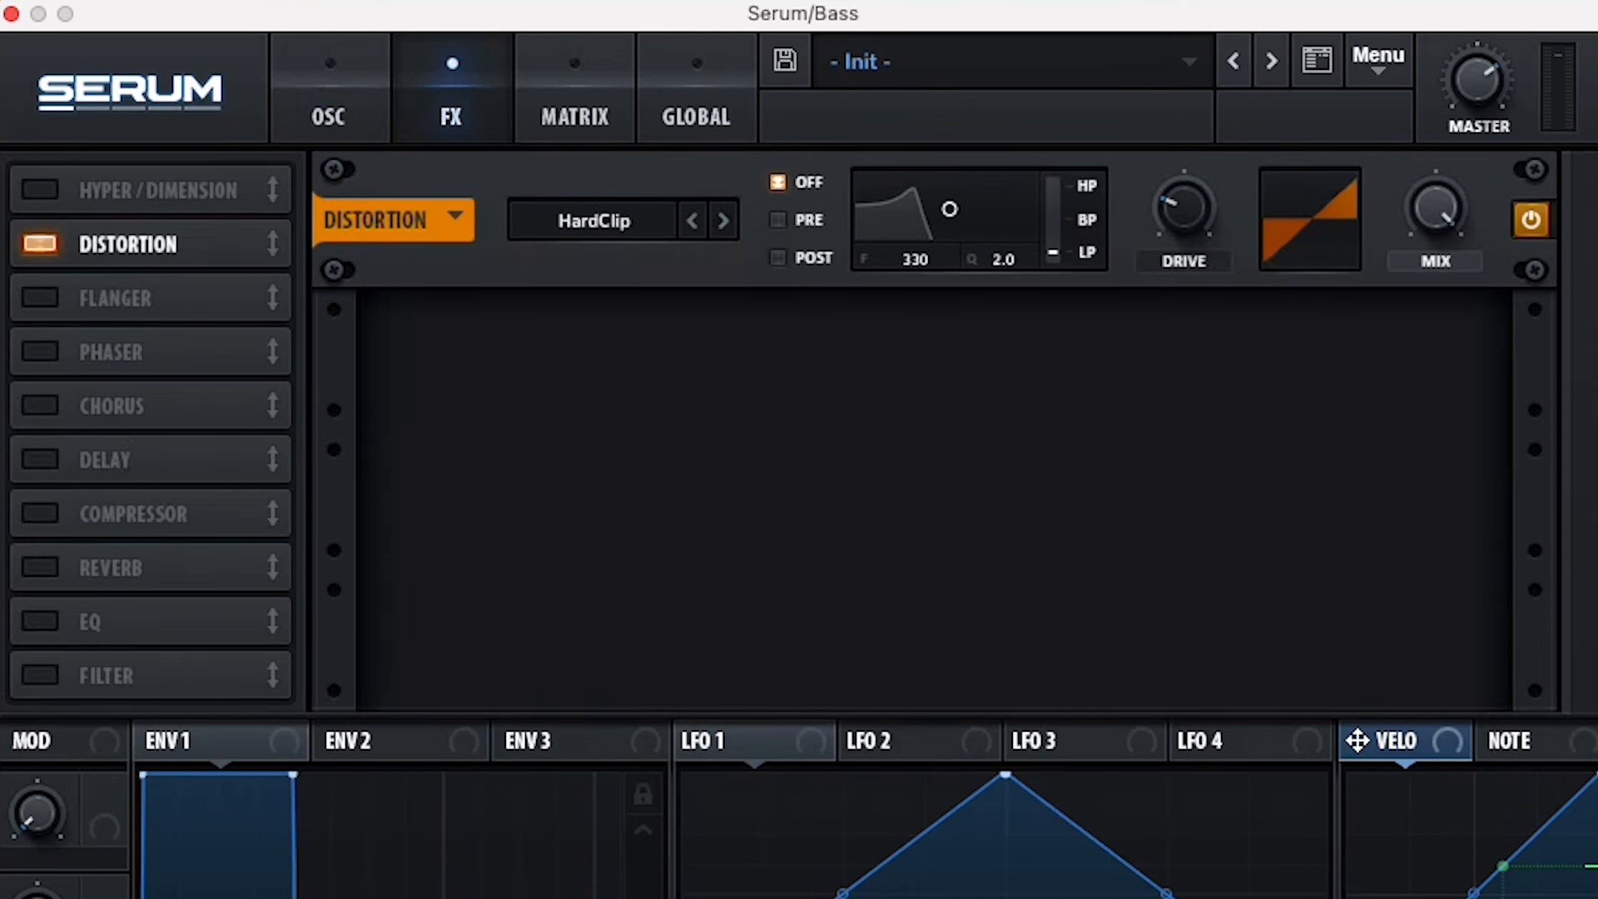
drag(1184, 207, 1184, 83)
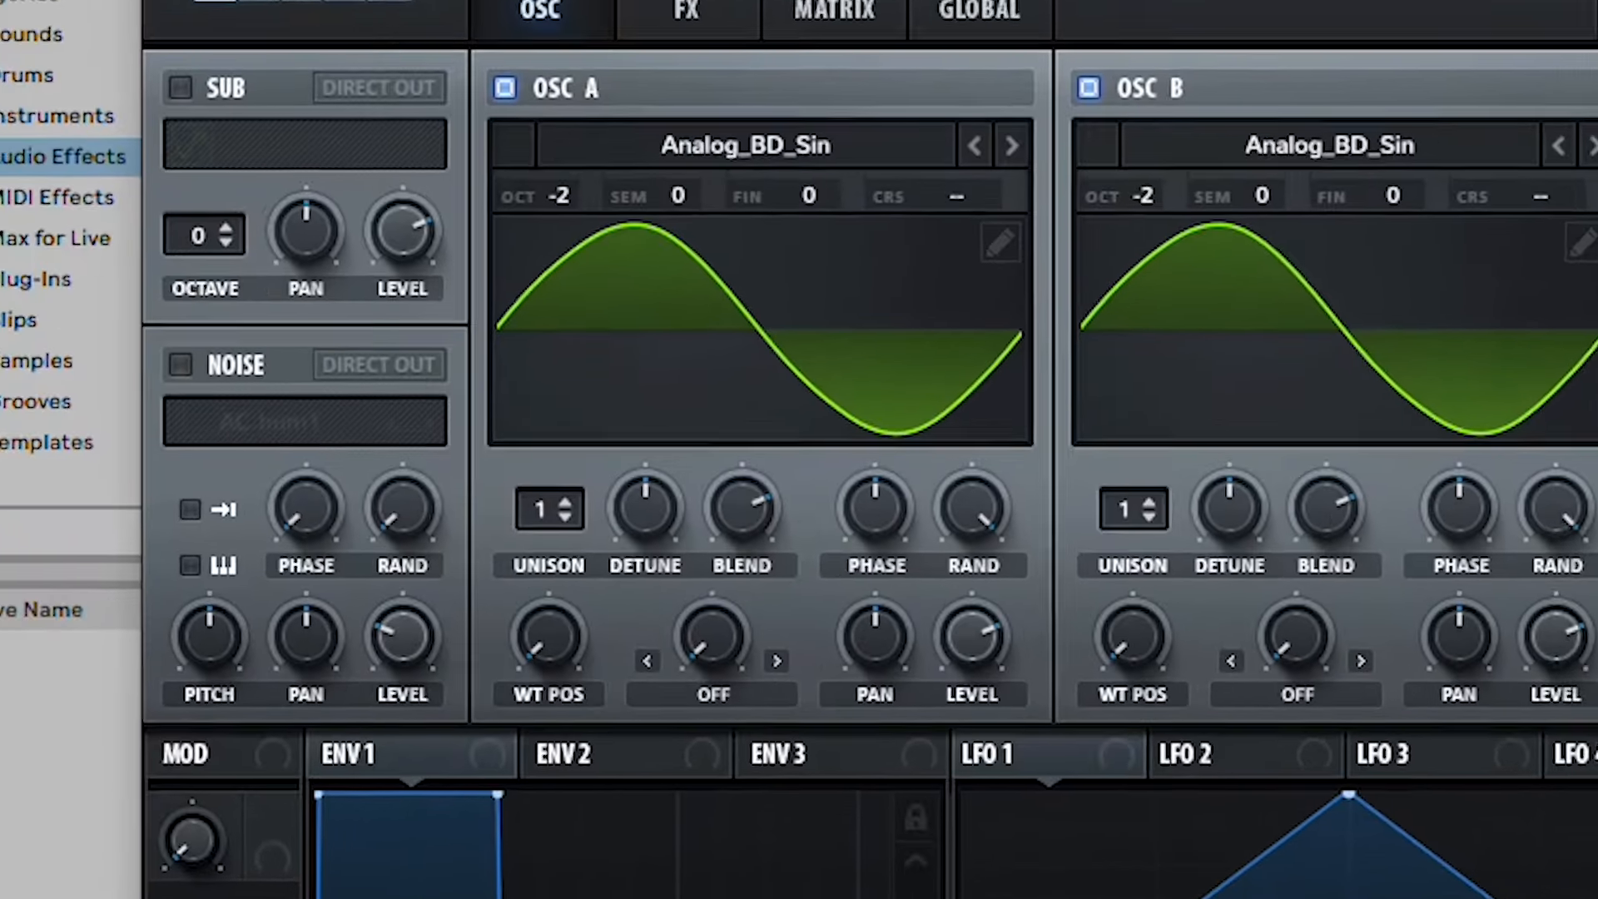
- Enable the noise oscillator with the Analog noise J 60 and adjust its level
click(28, 414)
click(365, 399)
mouse_move(424, 460)
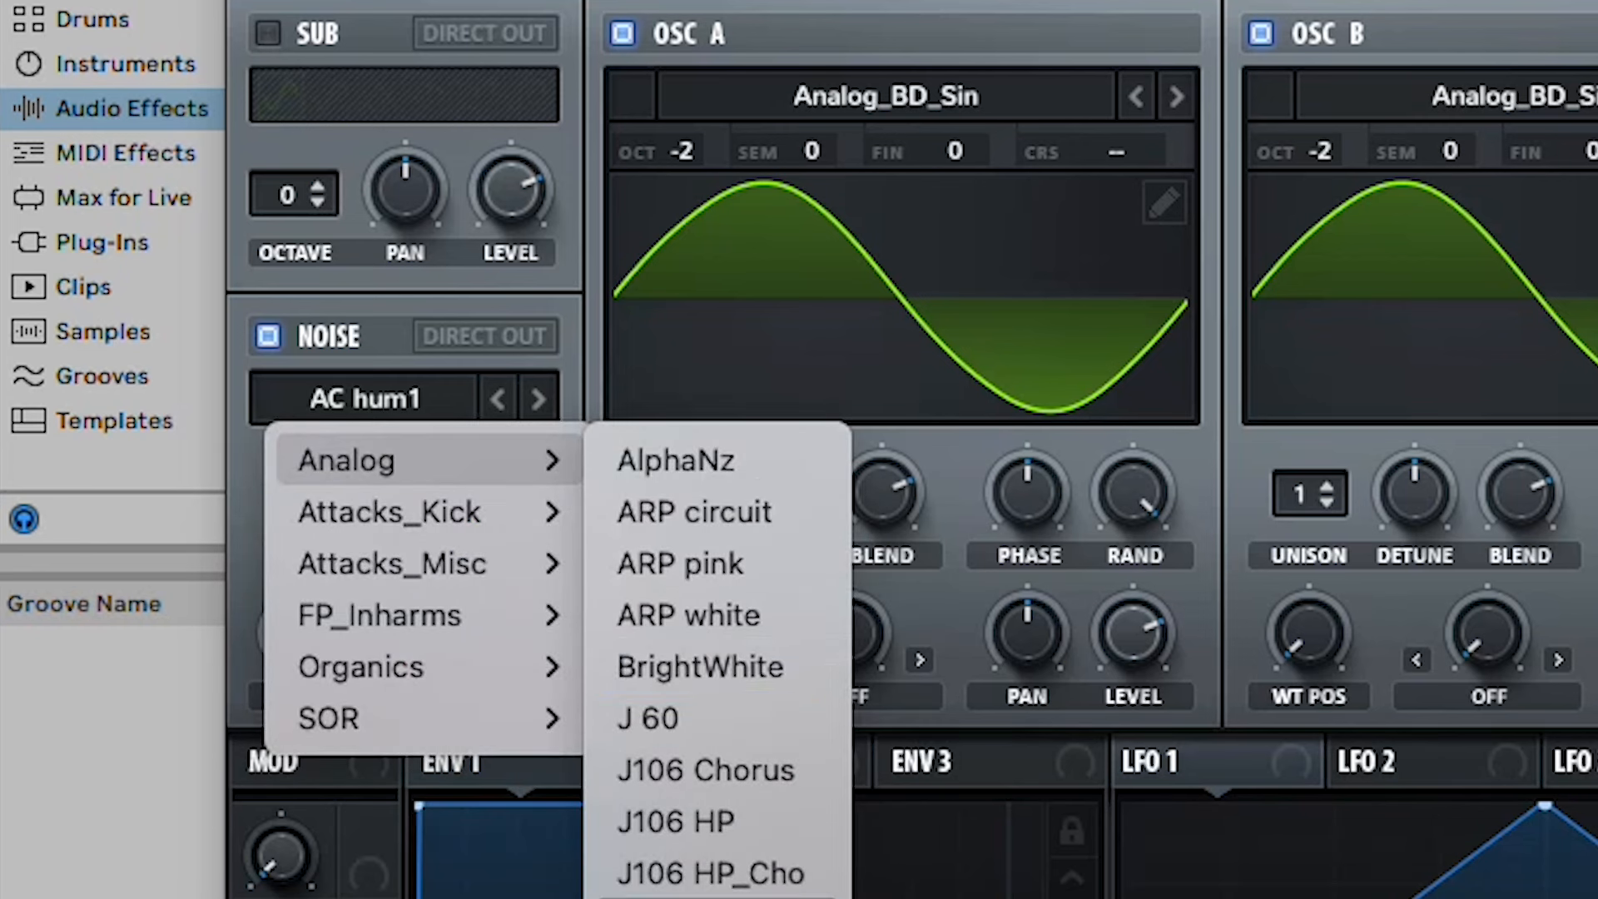
click(716, 717)
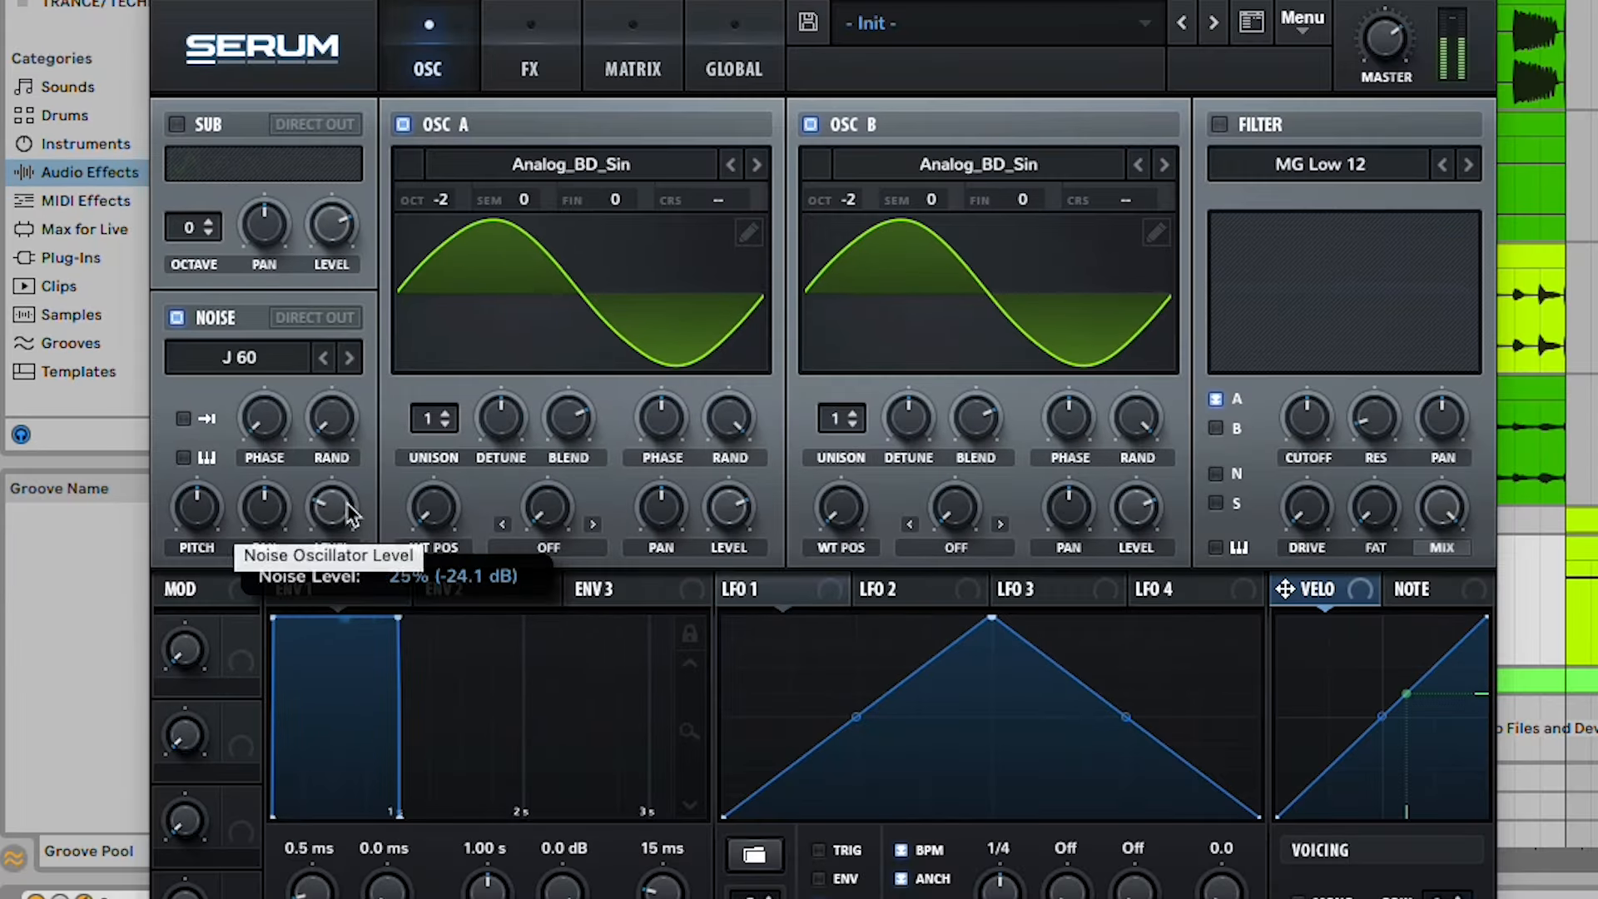
drag(331, 506, 331, 511)
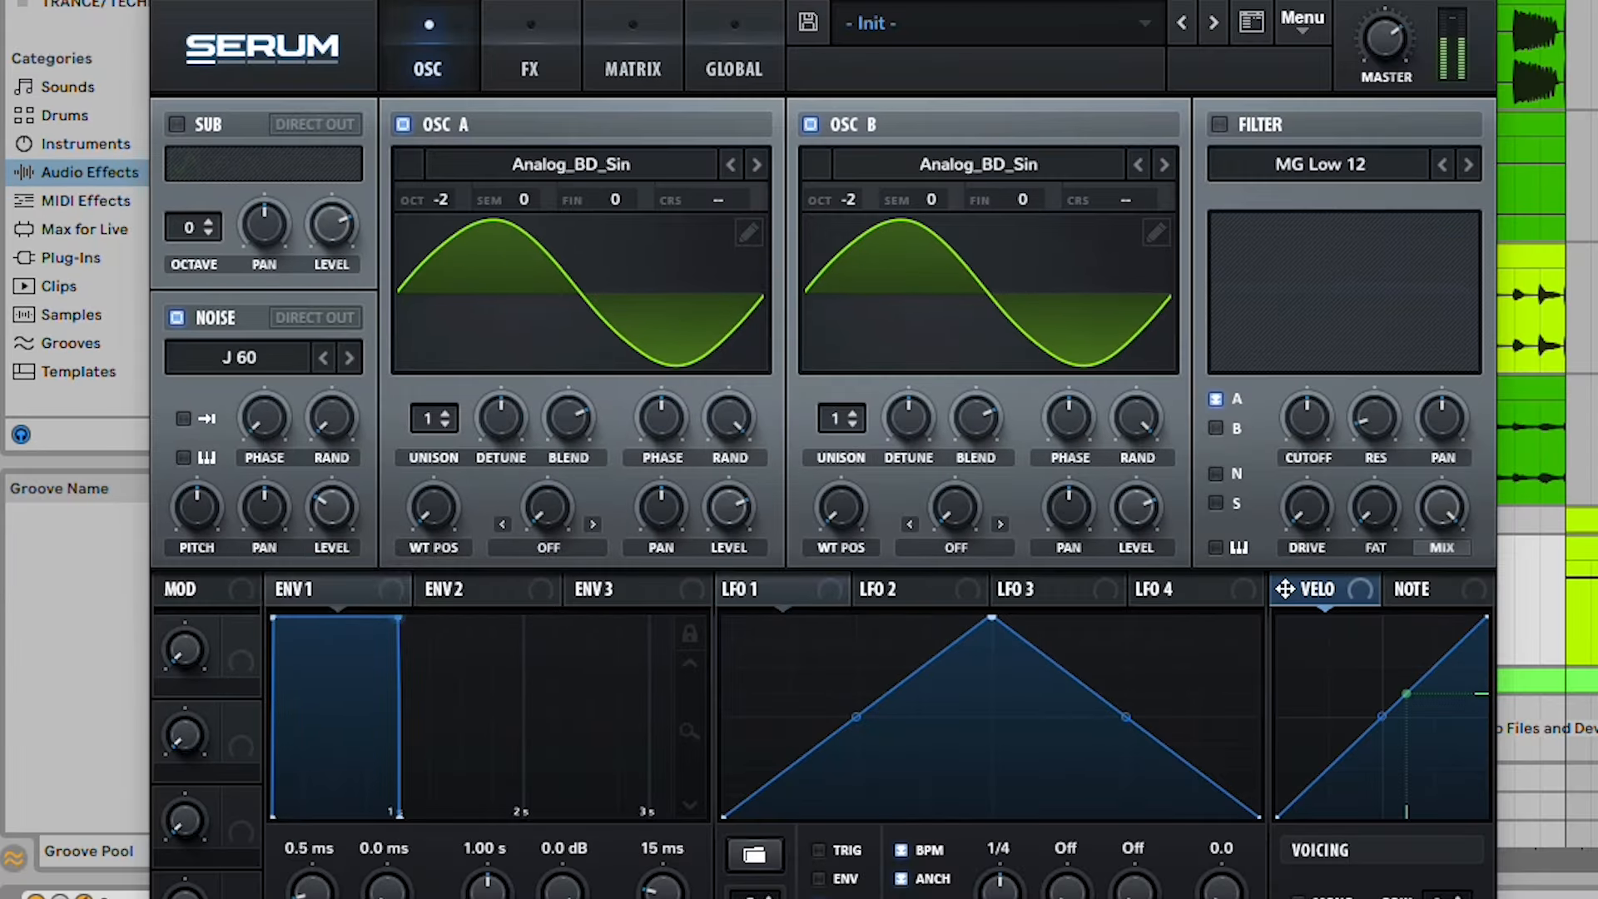
- Step through the neighbouring noise samples and choose BrightWhite for the noise oscillator
click(323, 357)
click(324, 357)
click(323, 358)
click(349, 358)
click(348, 358)
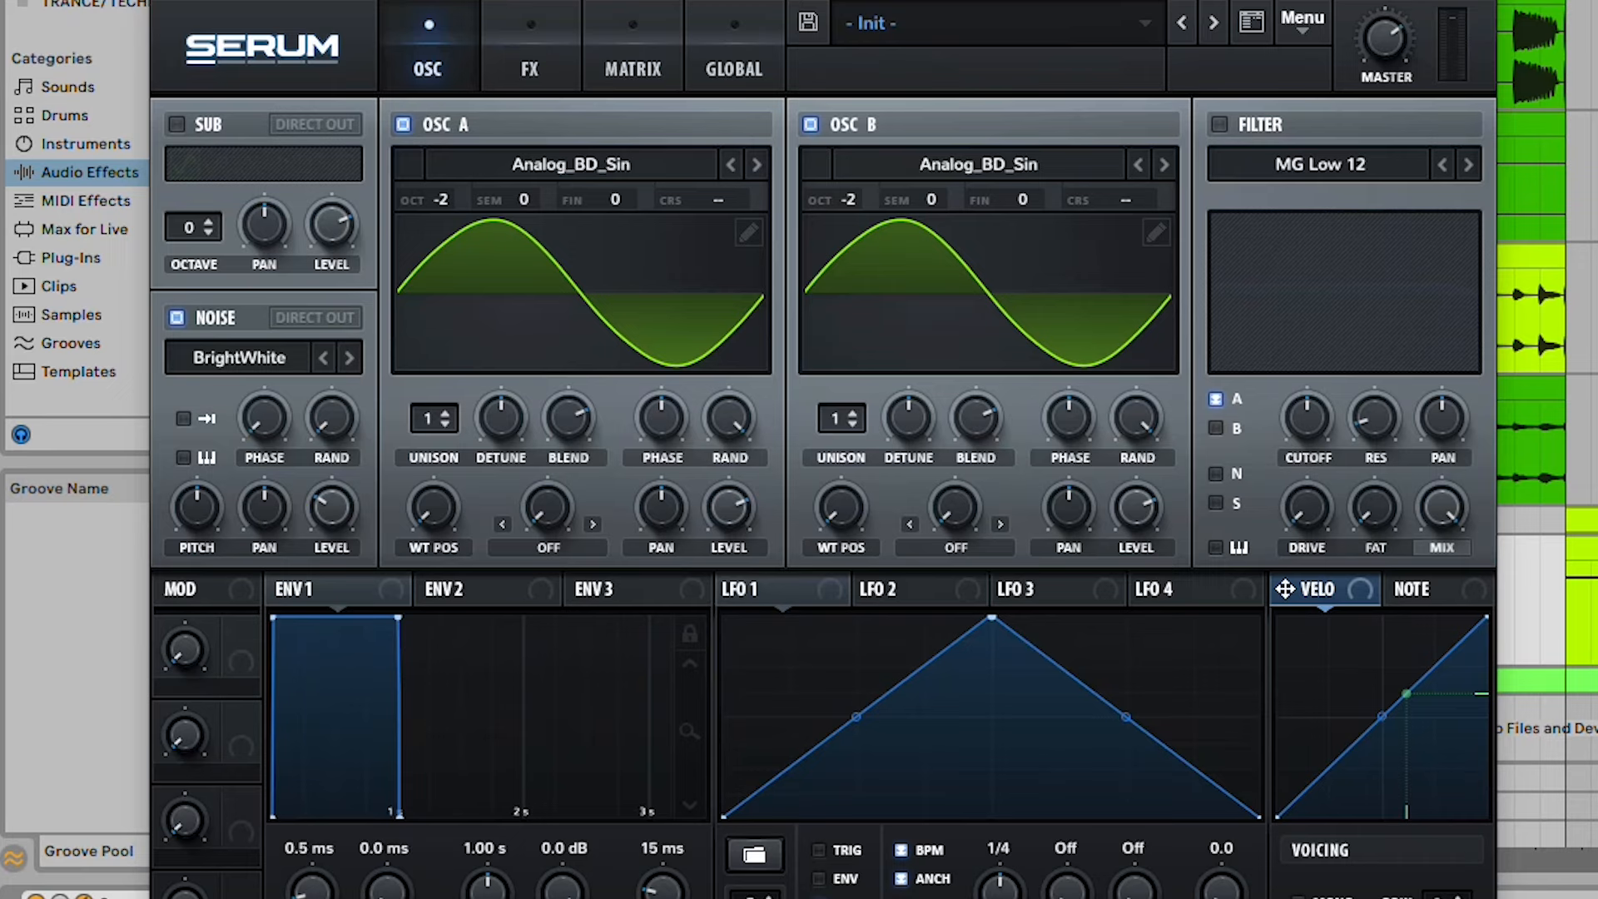
- Lower the OSC A and OSC B levels to about halfway and assign LFO 1 to both levels
click(739, 589)
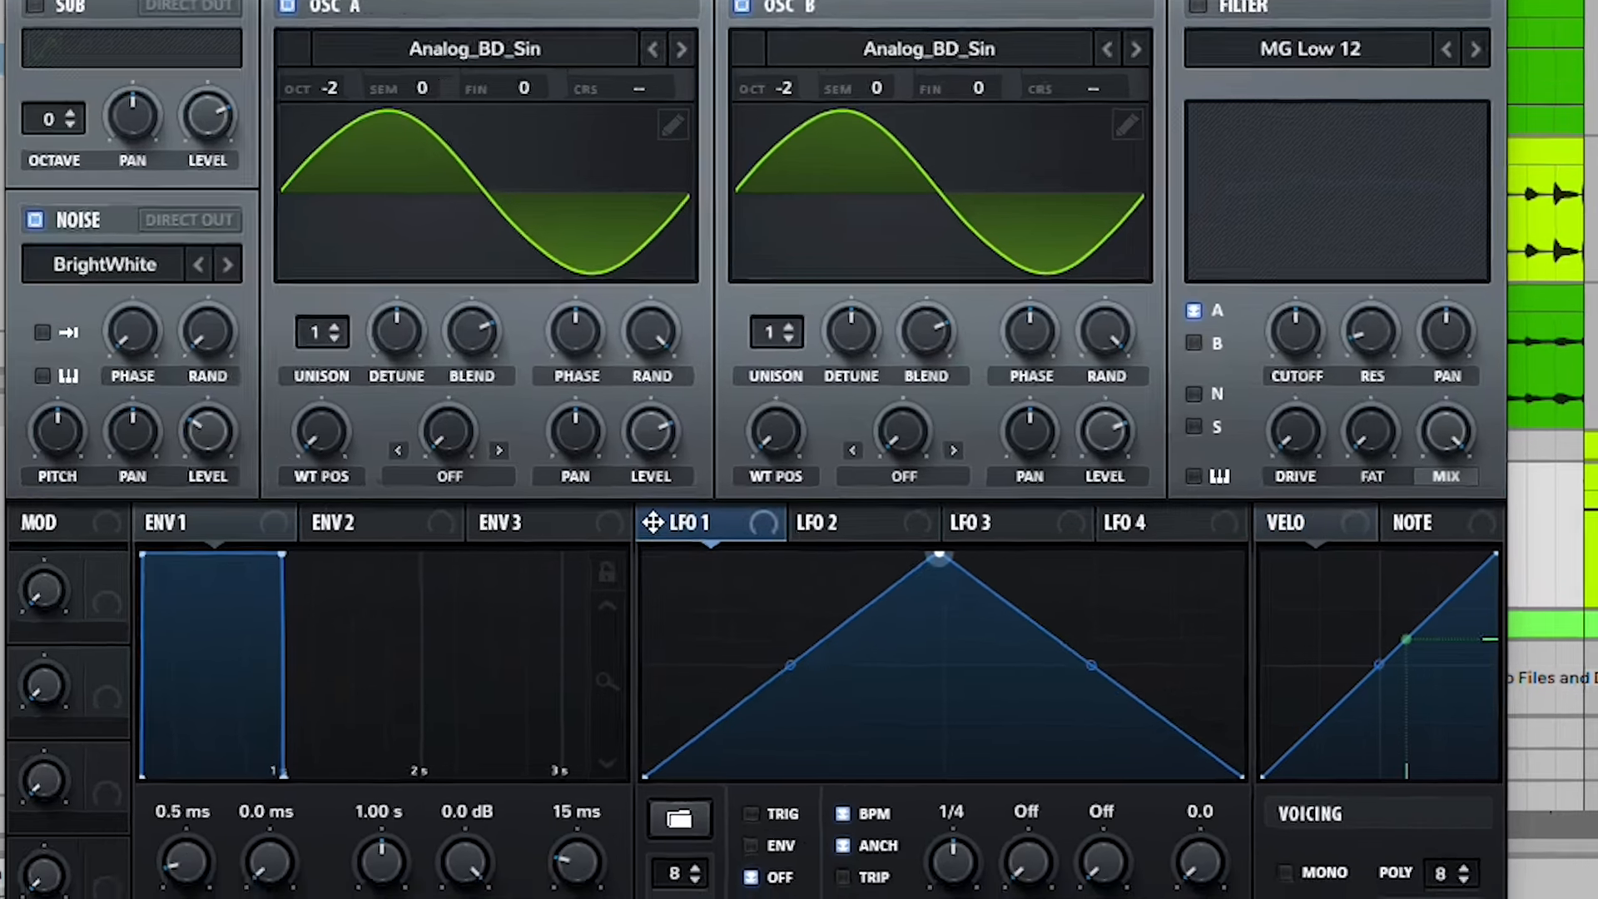
click(904, 475)
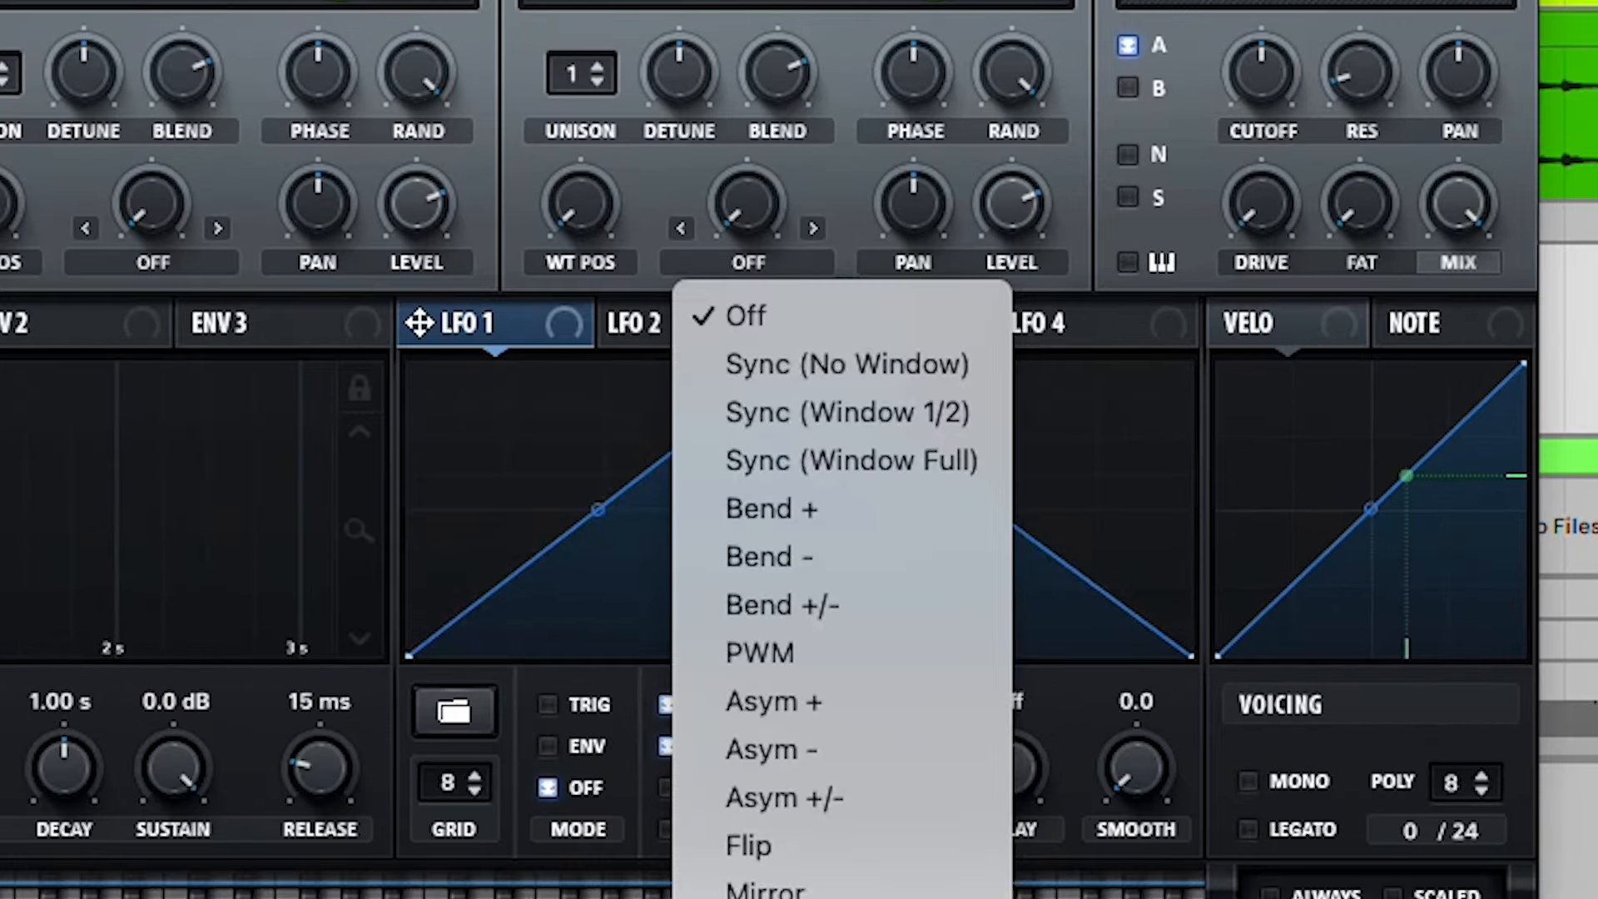
key(Escape)
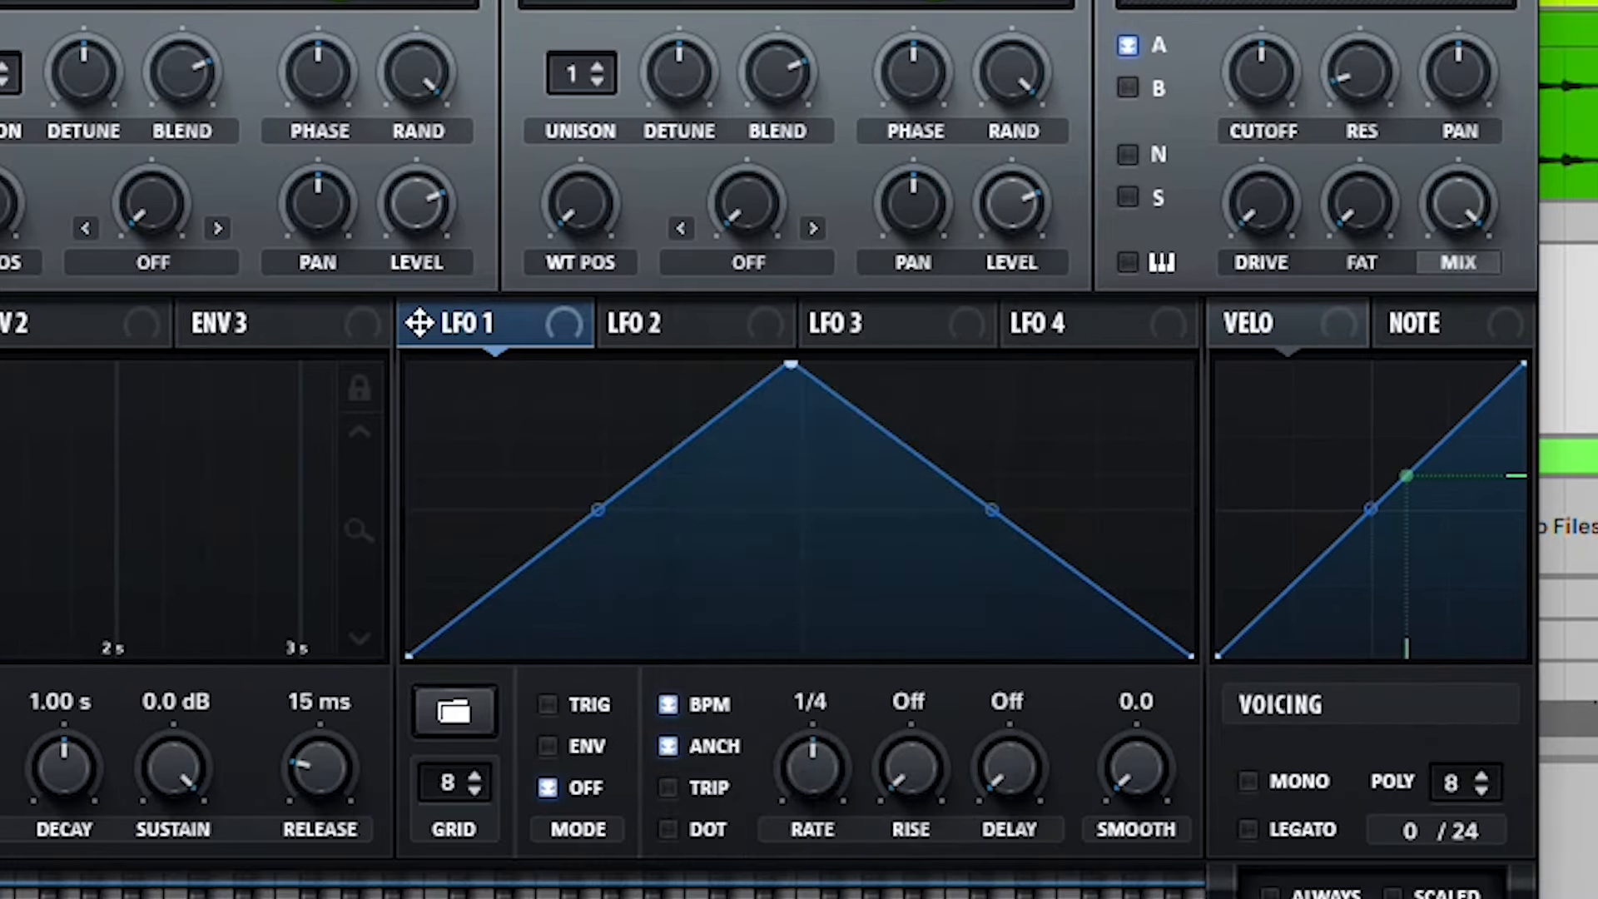
drag(417, 202, 417, 265)
drag(1012, 202, 967, 313)
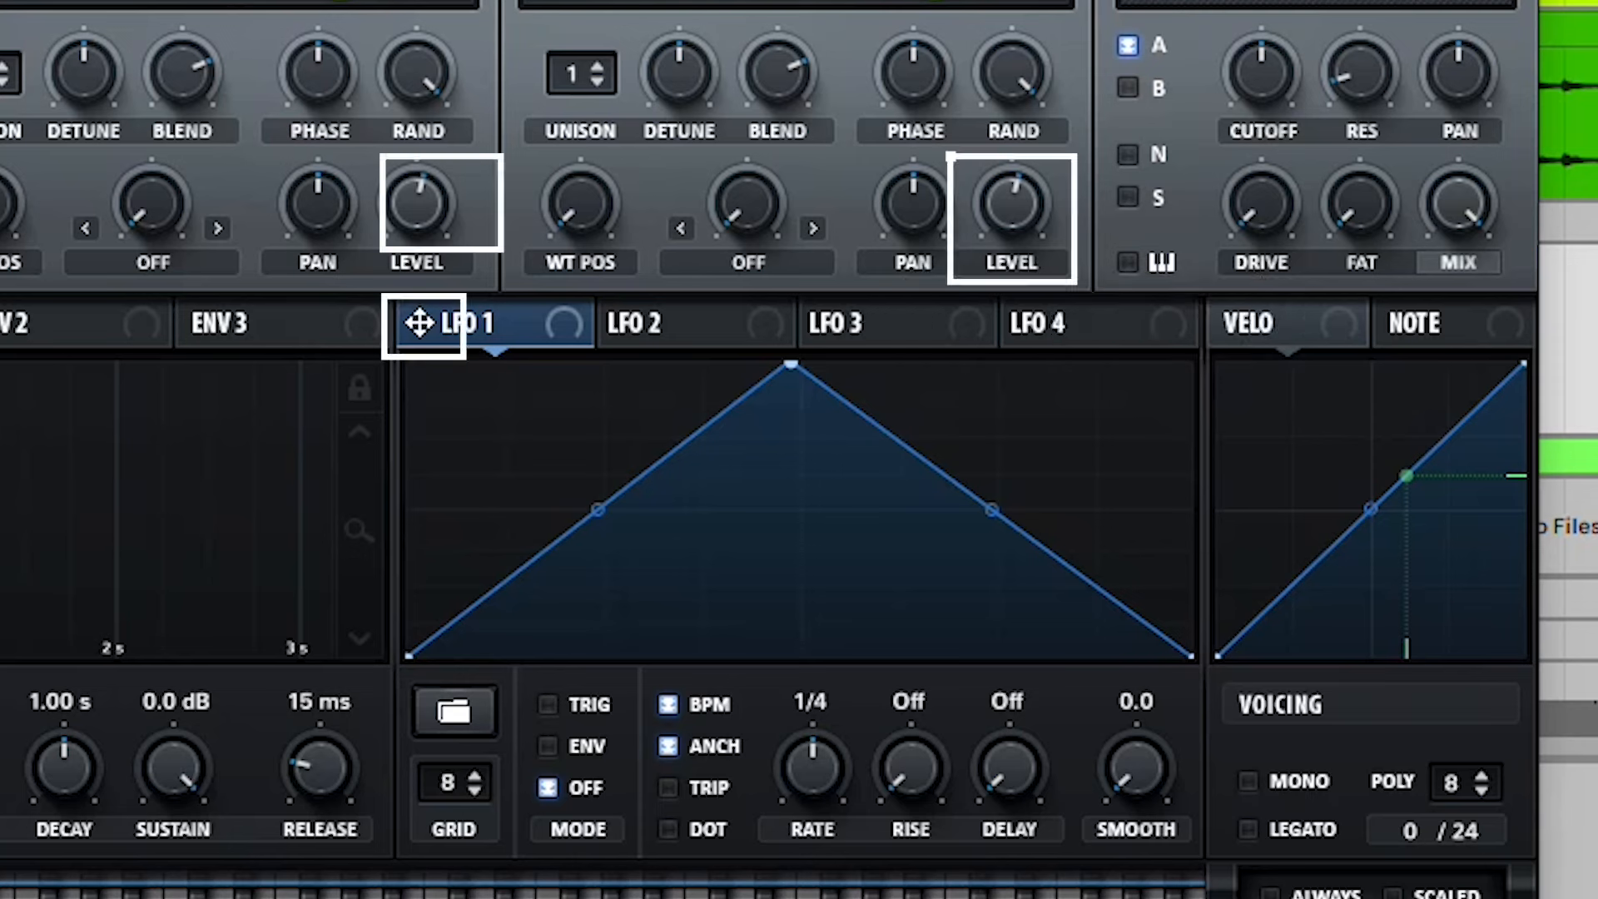
drag(419, 323, 1007, 221)
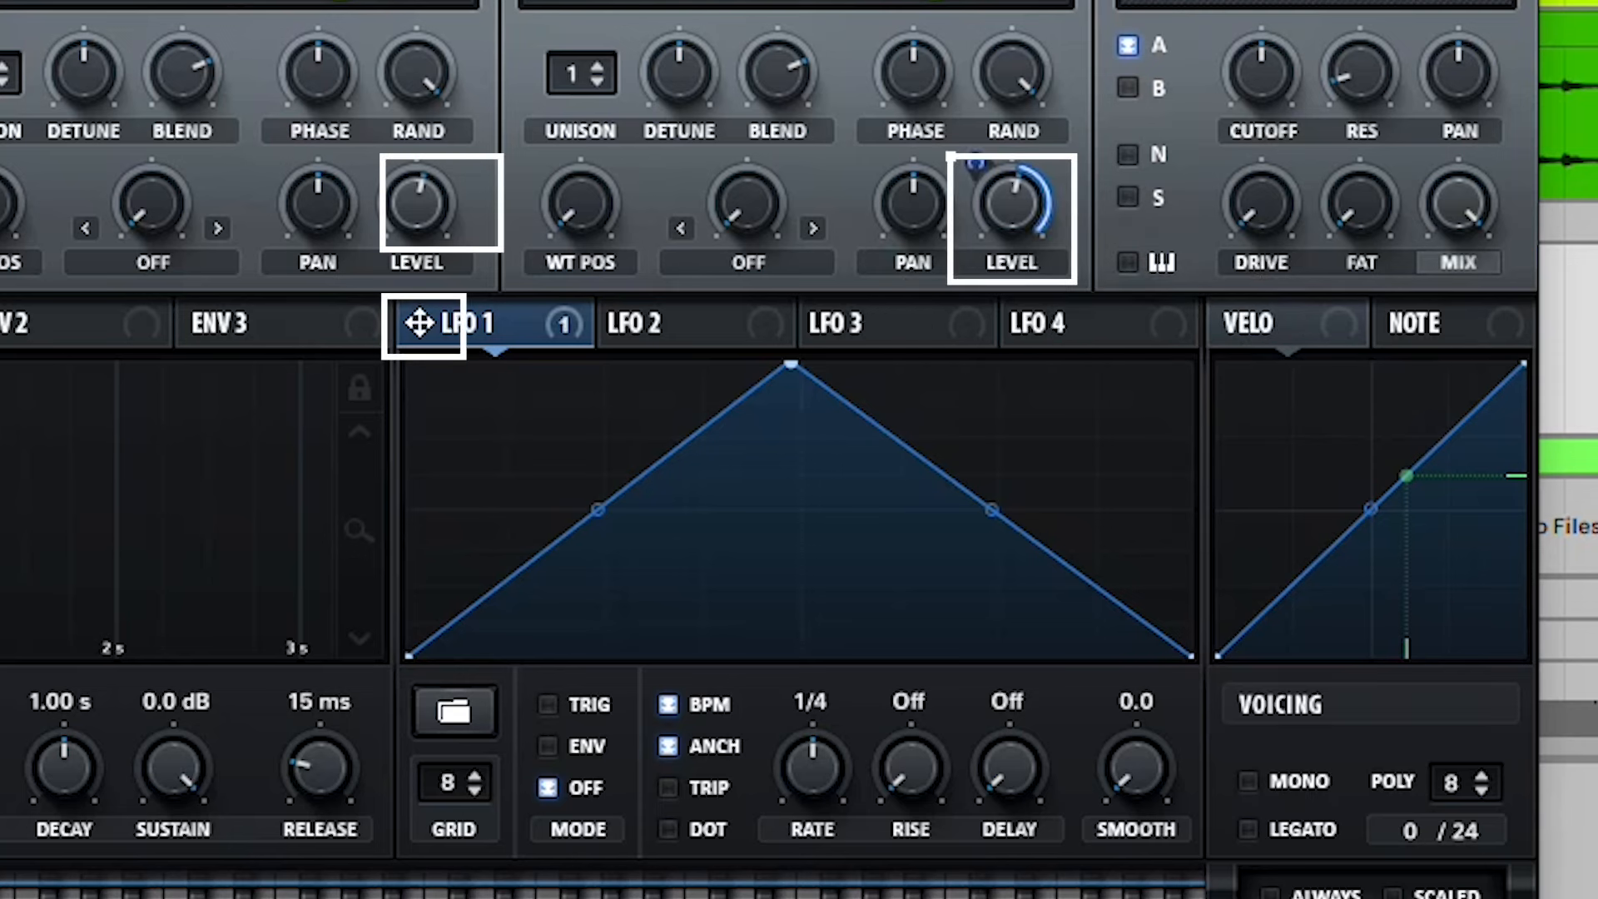
drag(419, 323, 416, 204)
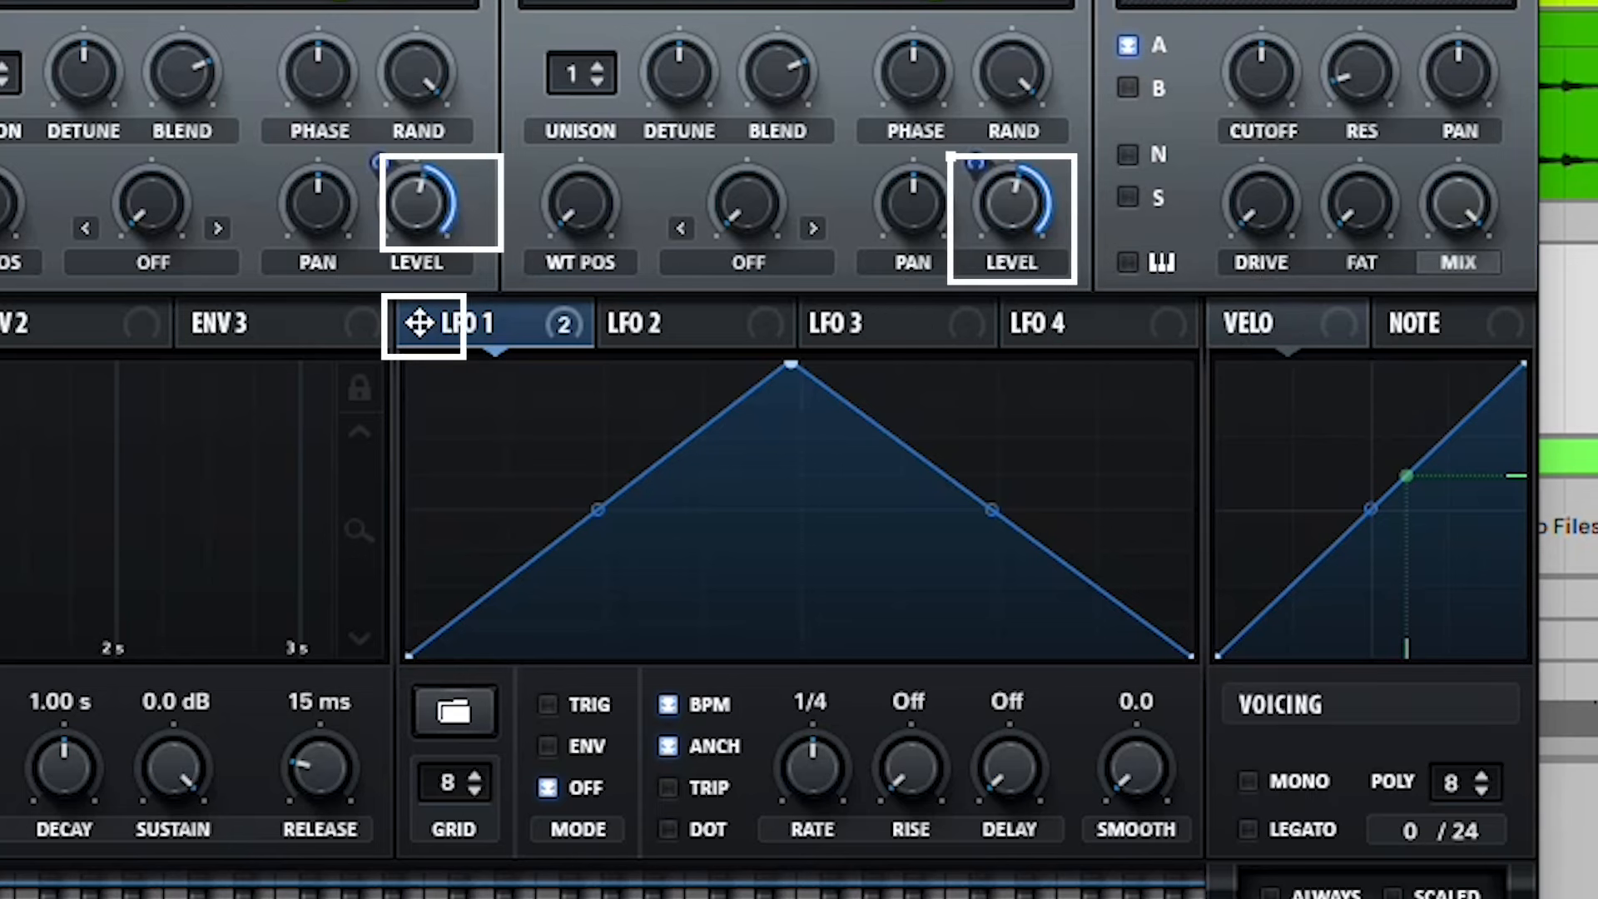
- Shape LFO 1 with a straight rise and an outward-curved fall, and set its rate to 1/8
drag(598, 508, 602, 598)
drag(997, 510, 997, 398)
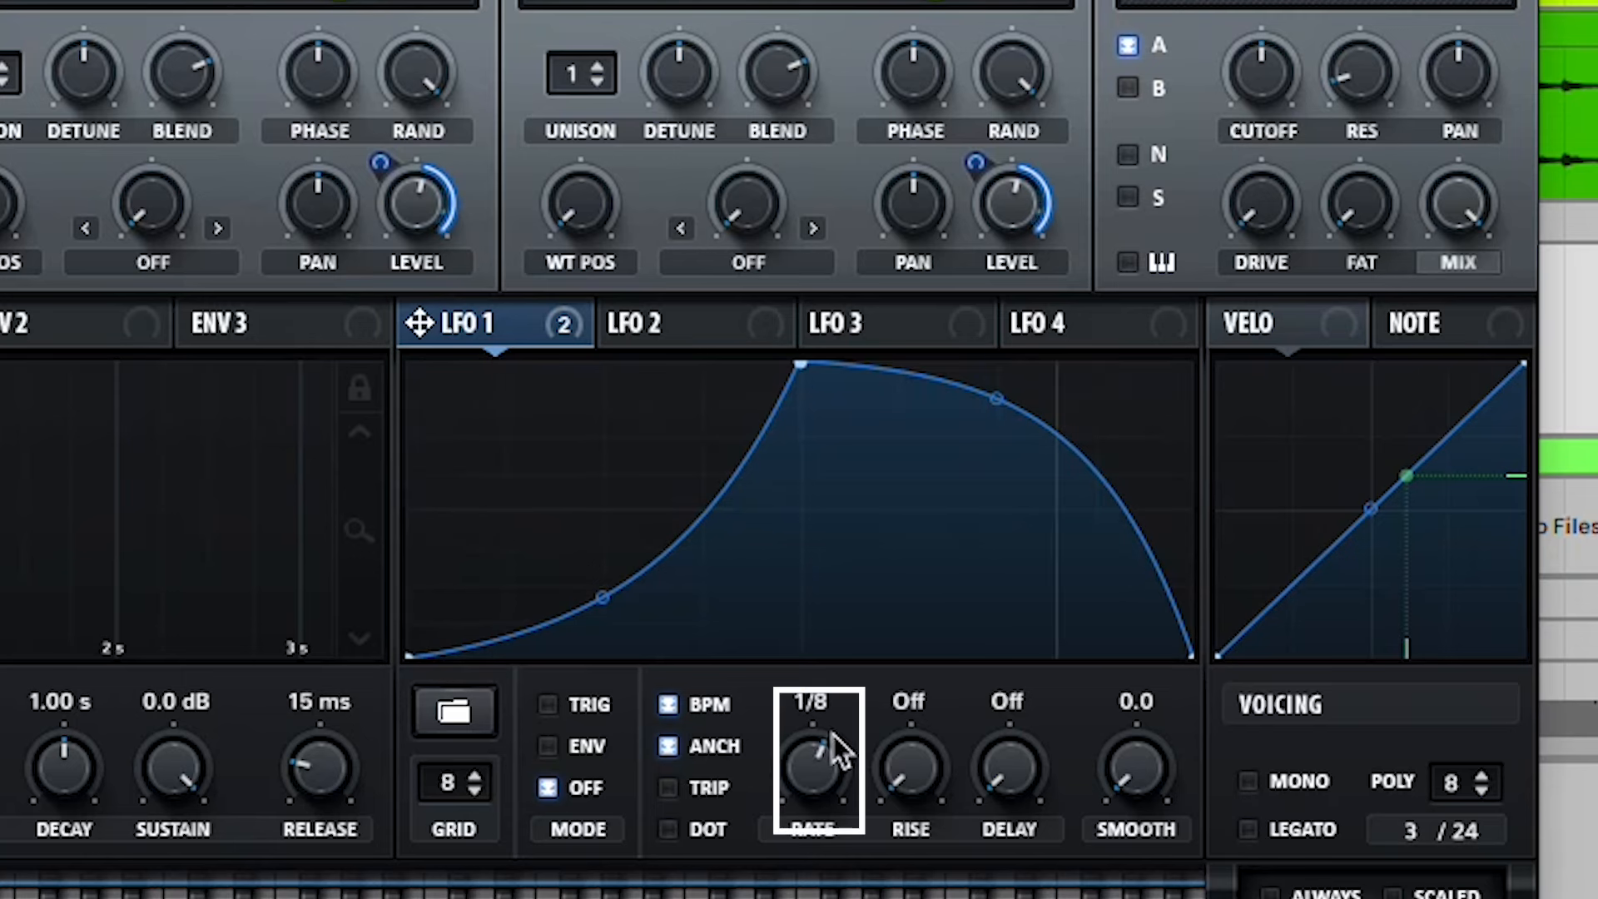
drag(603, 547, 499, 391)
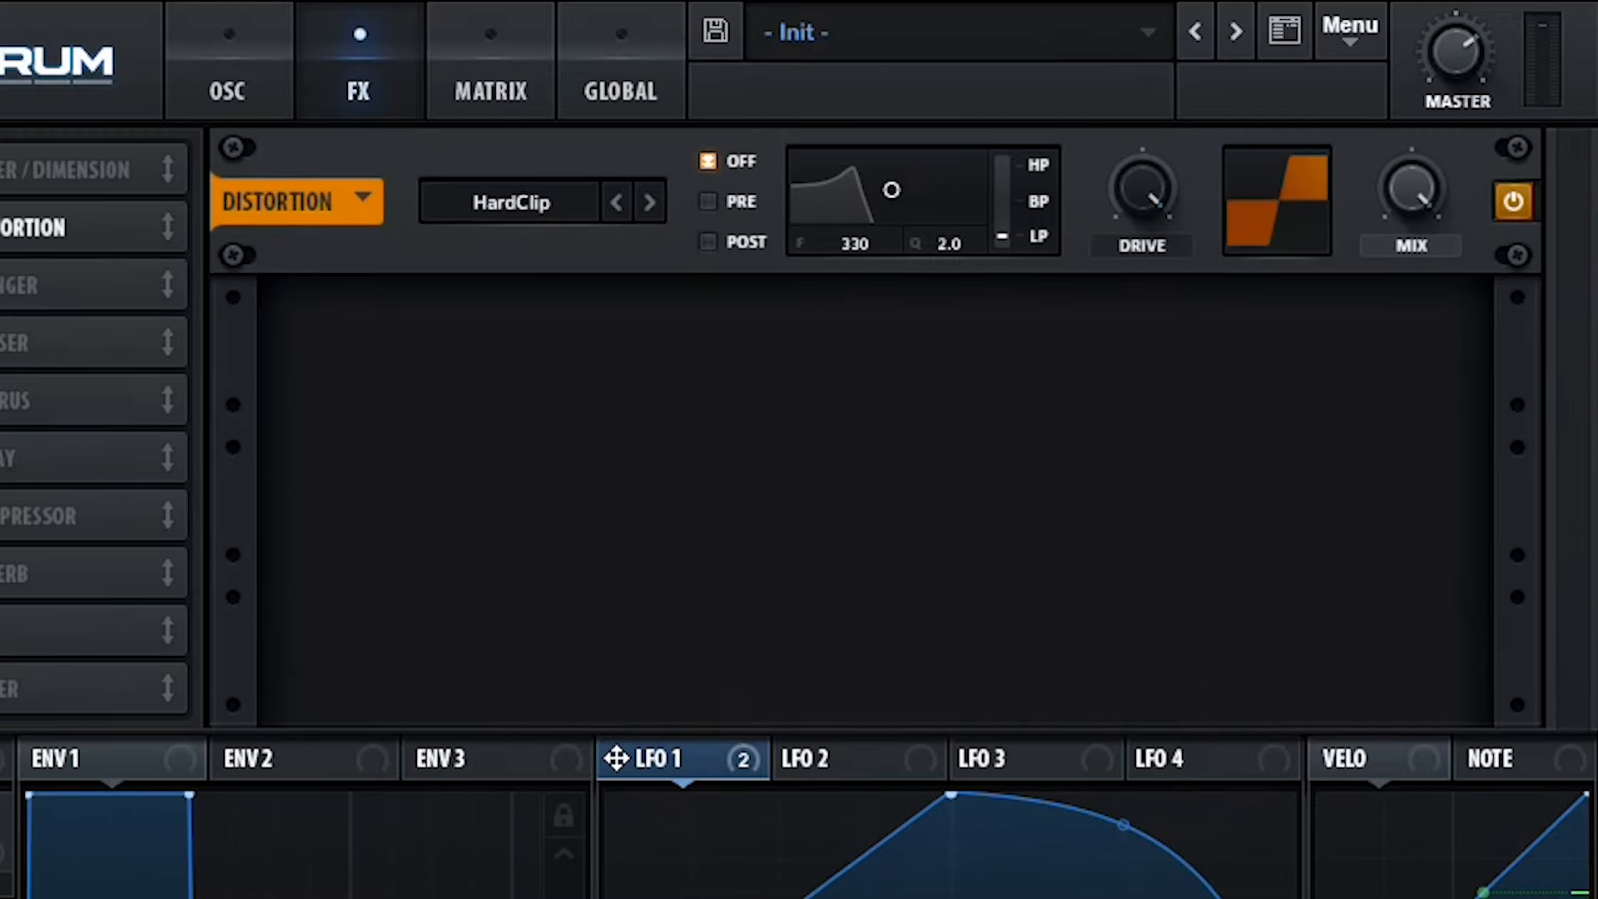
- Enable the Compressor effect in multiband mode and raise its gain to about 3.8 dB
click(37, 516)
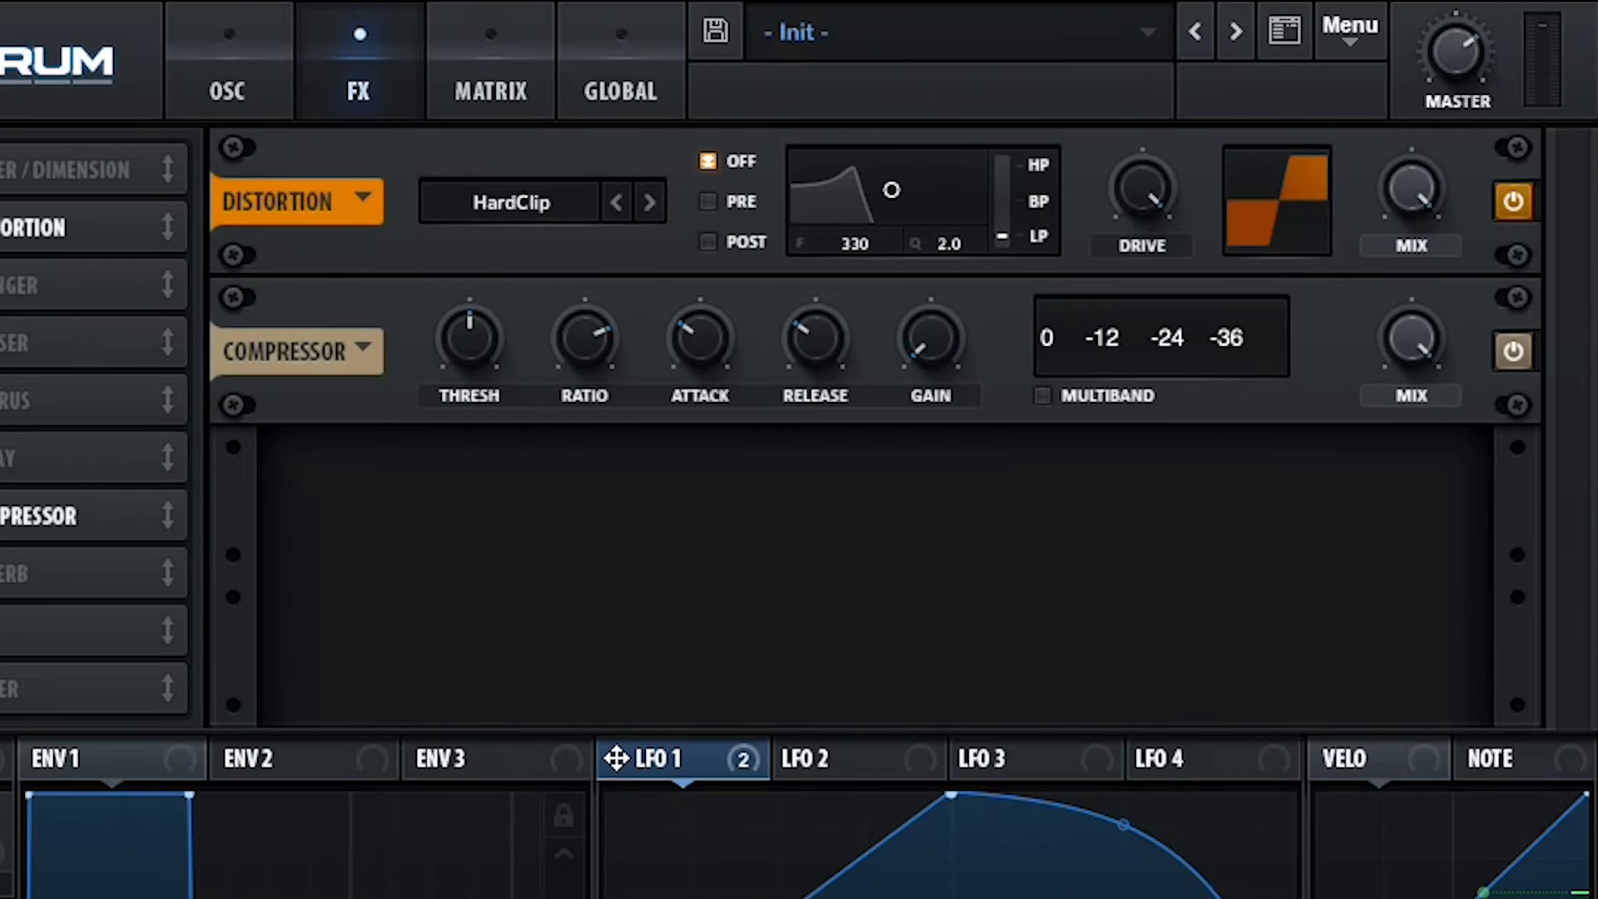
click(1042, 395)
mouse_move(930, 337)
mouse_down()
mouse_move(931, 306)
mouse_move(931, 349)
mouse_up()
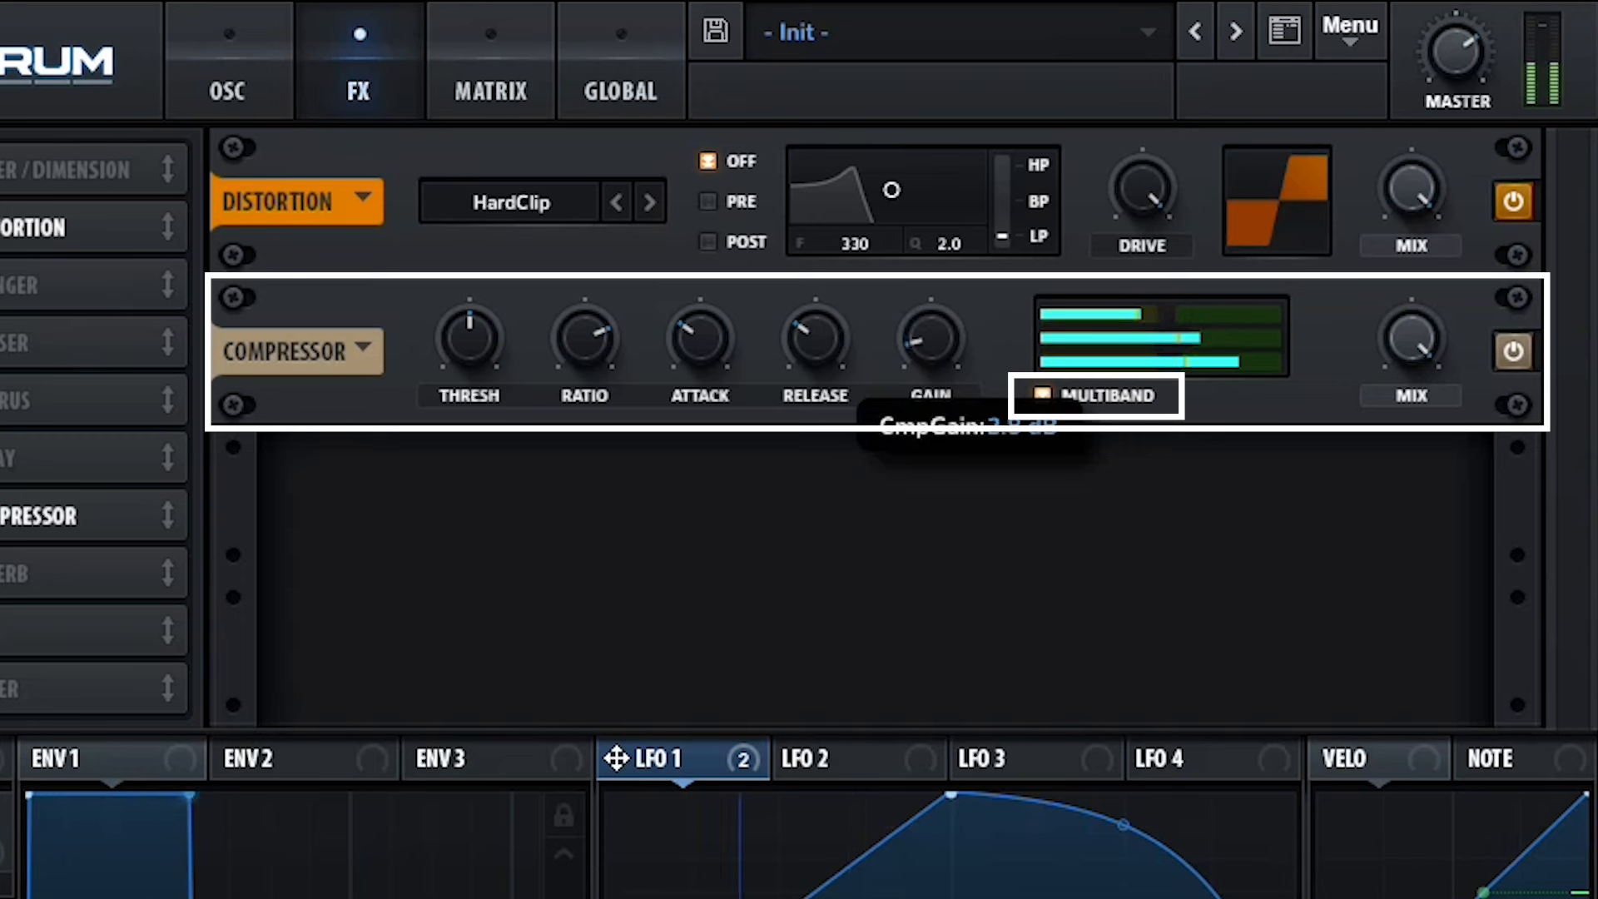